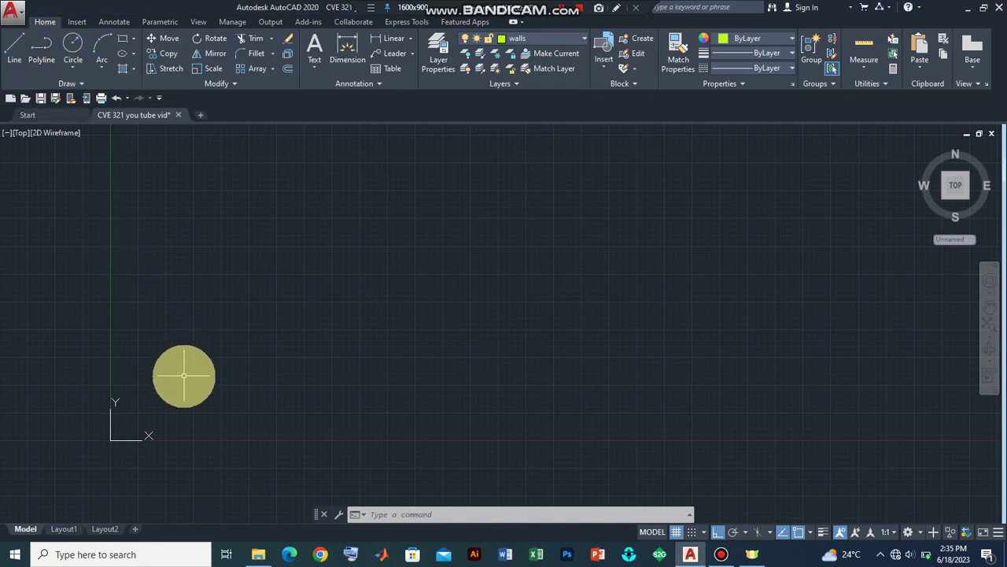
- Start the wall polyline near the origin and draw the bottom edge: 225, 2950, 225, 6500, 225
{"action": "left_click", "coordinate": [41, 48]}
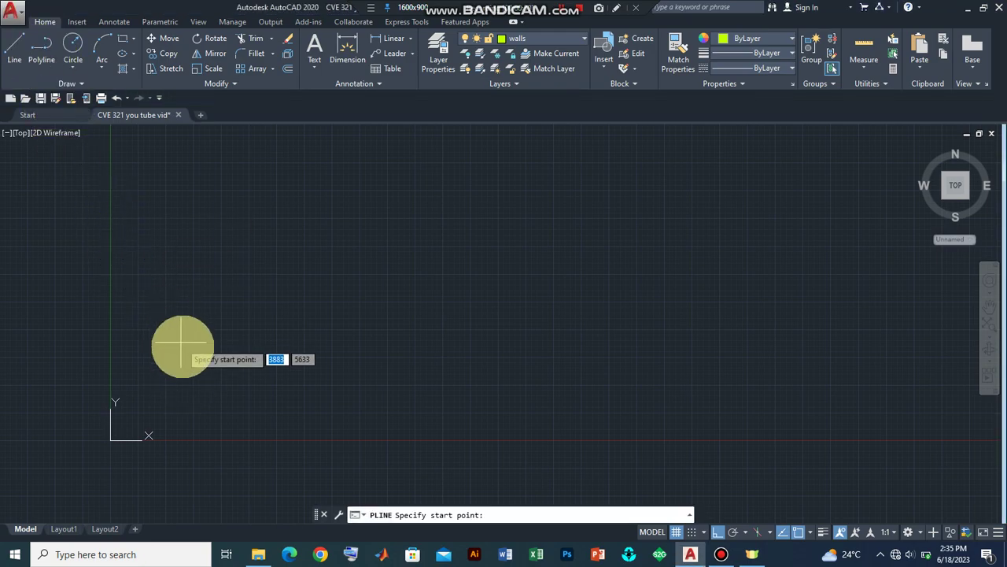
{"action": "left_click", "coordinate": [179, 391]}
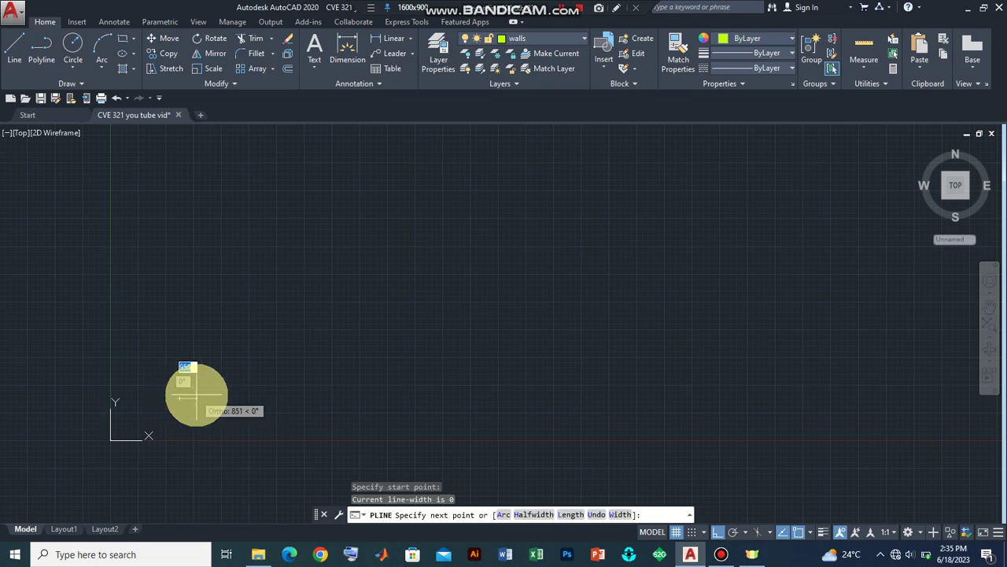
{"action": "type", "text": "225"}
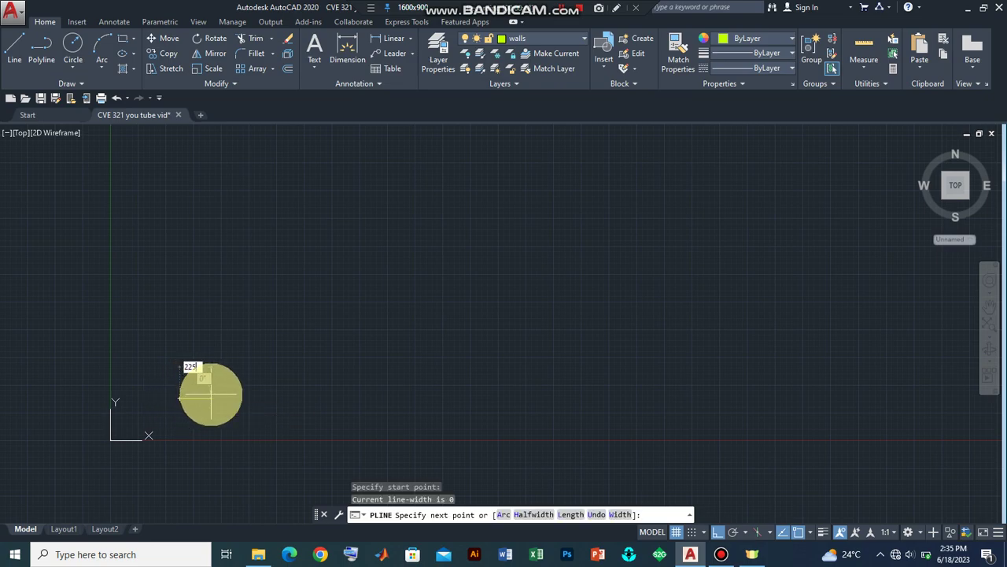
{"action": "key", "text": "Return"}
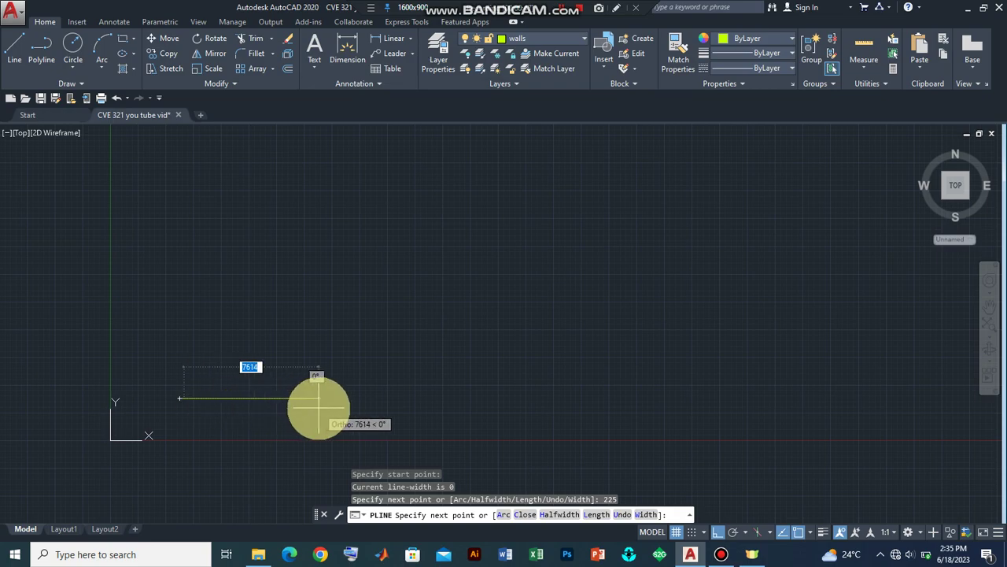
{"action": "type", "text": "2950"}
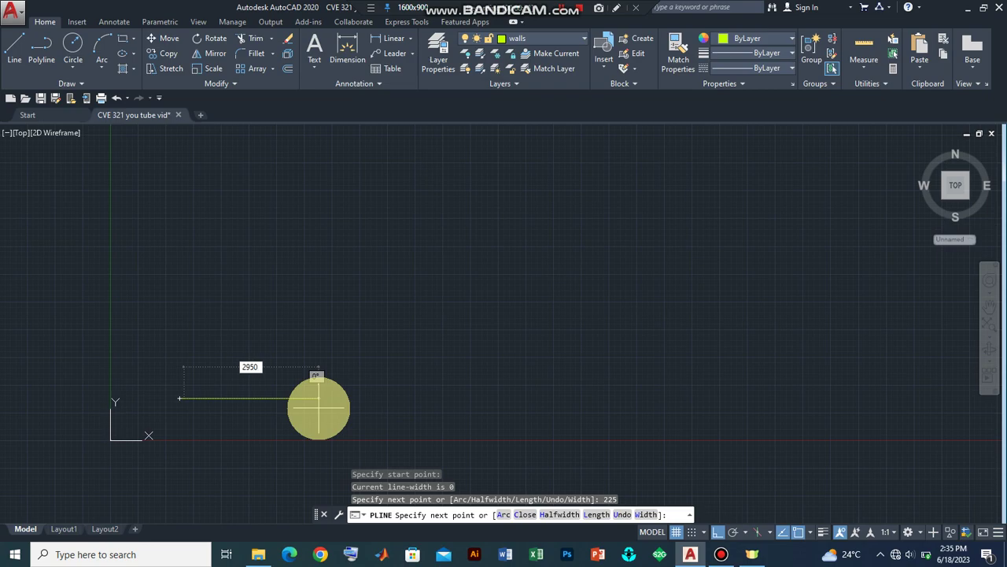
{"action": "key", "text": "Return"}
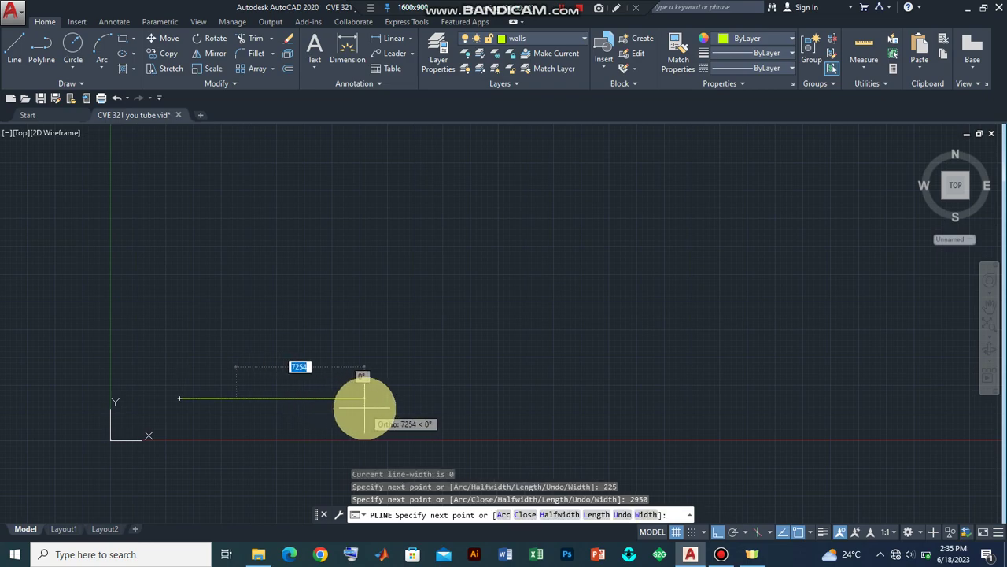
{"action": "type", "text": "225"}
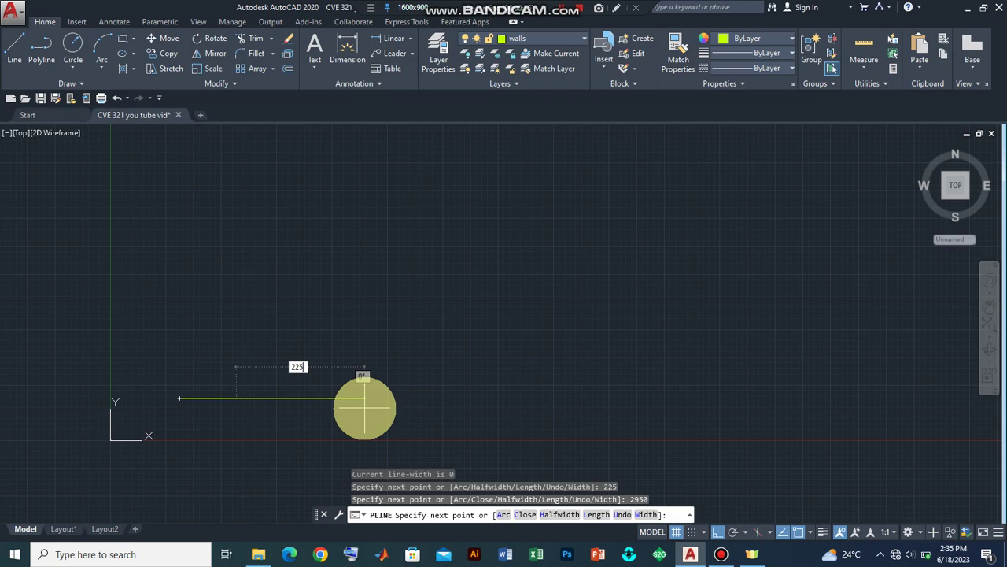
{"action": "key", "text": "Return"}
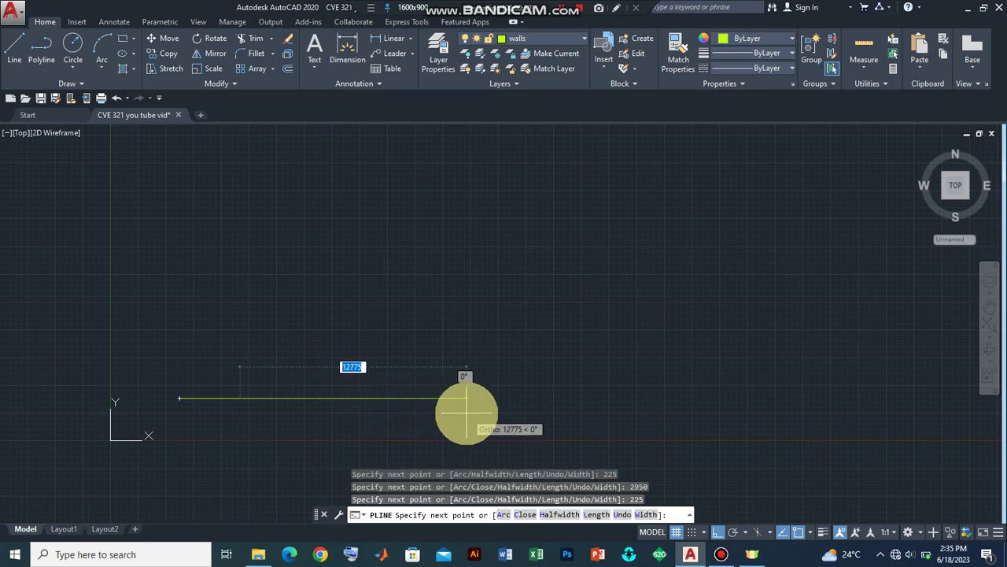
{"action": "type", "text": "6500"}
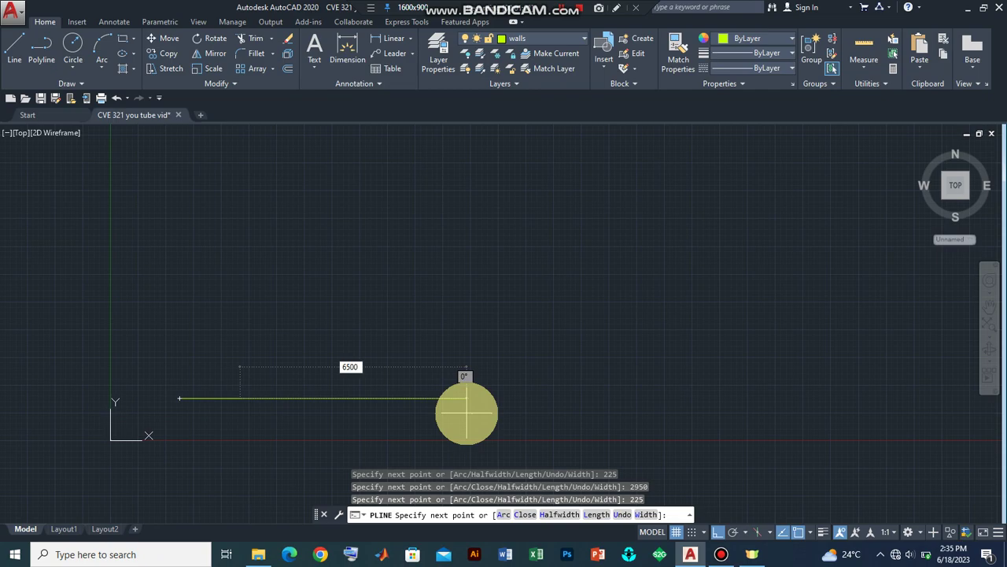
{"action": "key", "text": "Return"}
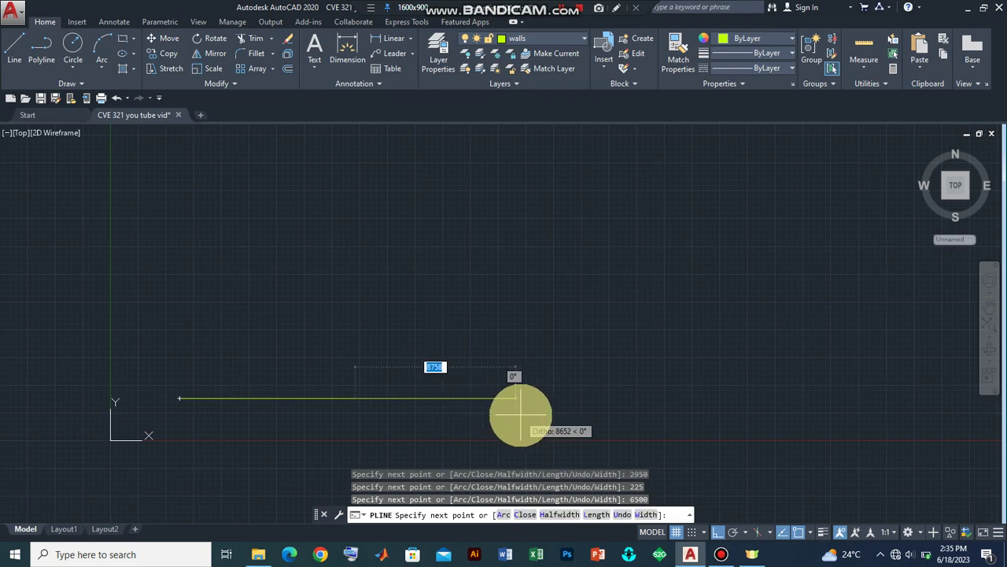
{"action": "type", "text": "2"}
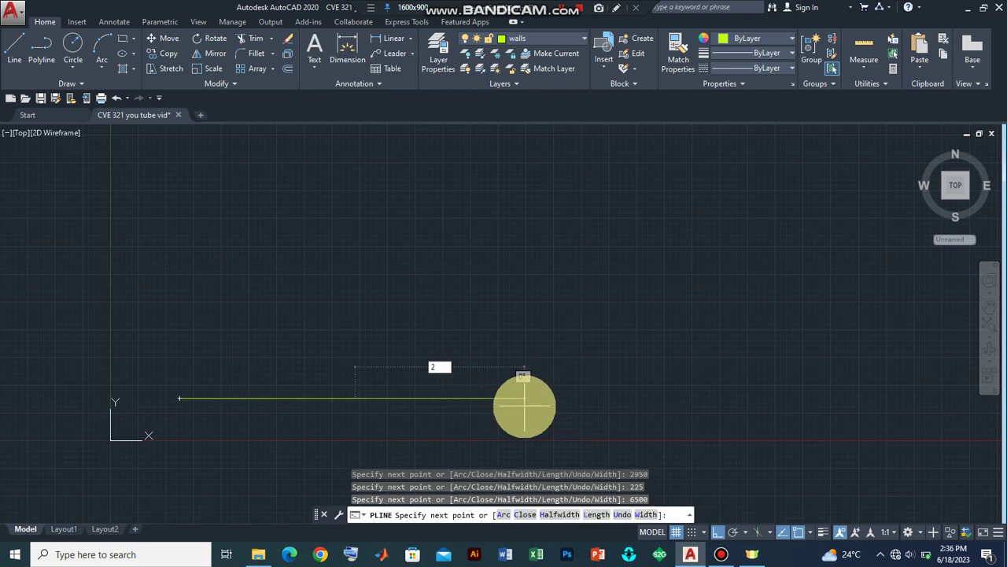
{"action": "type", "text": "25"}
{"action": "key", "text": "Return"}
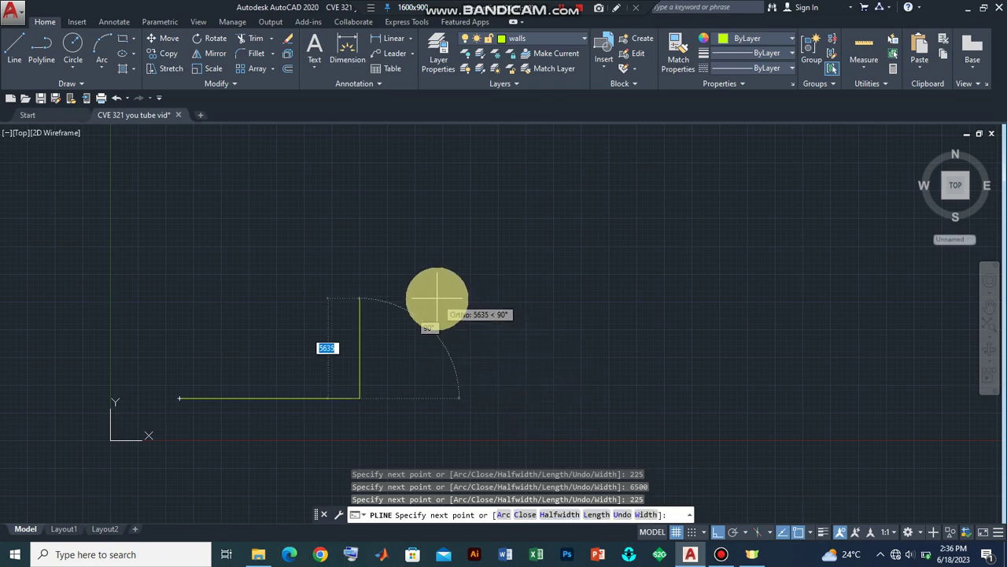
- Draw the right side of the wall polyline upward with segments 225, 4500, 225, 3500 and 225
{"action": "type", "text": "225"}
{"action": "key", "text": "Return"}
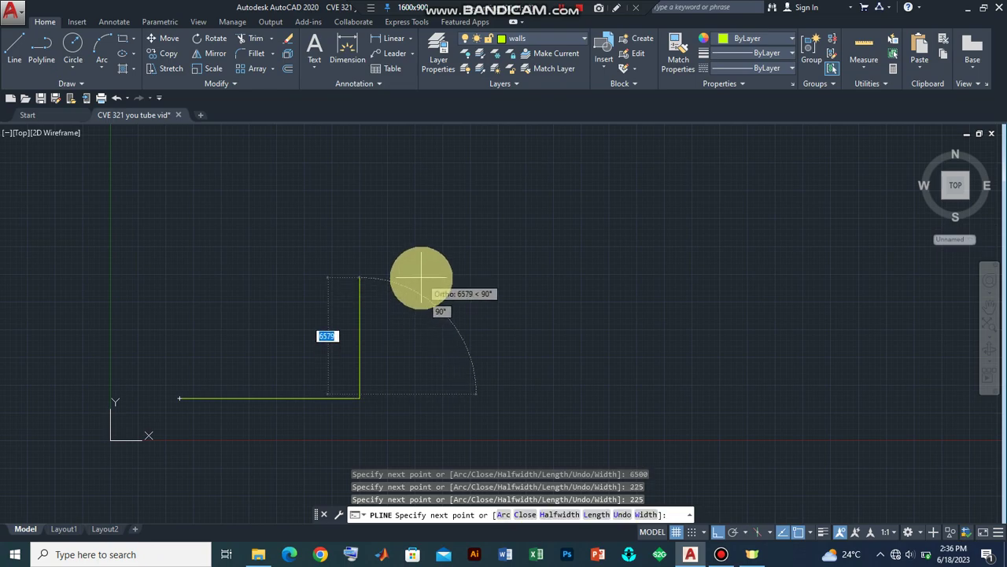
{"action": "type", "text": "6500"}
{"action": "key", "text": "Return"}
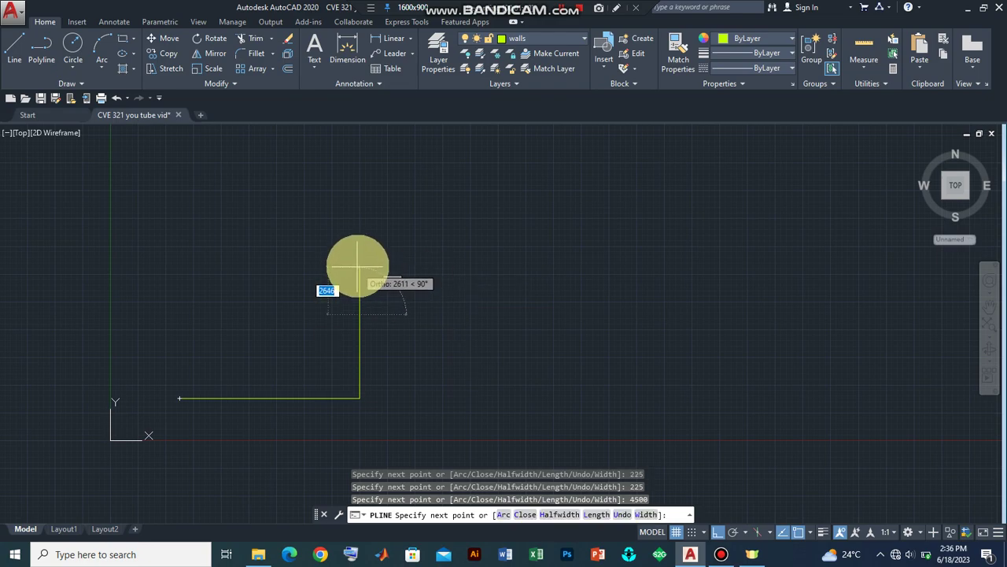
{"action": "type", "text": "22"}
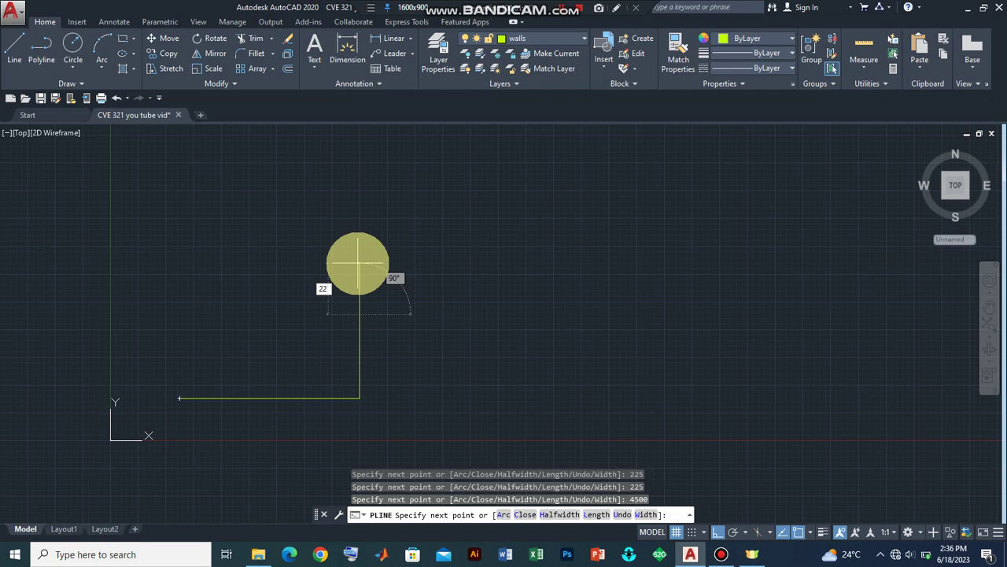
{"action": "type", "text": "5"}
{"action": "key", "text": "Return"}
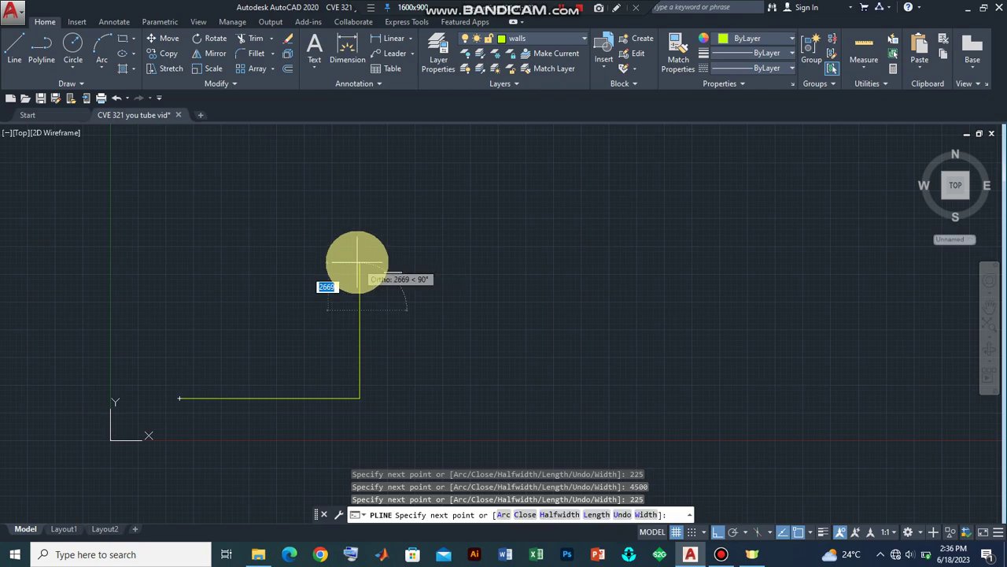
{"action": "key", "text": "BackSpace"}
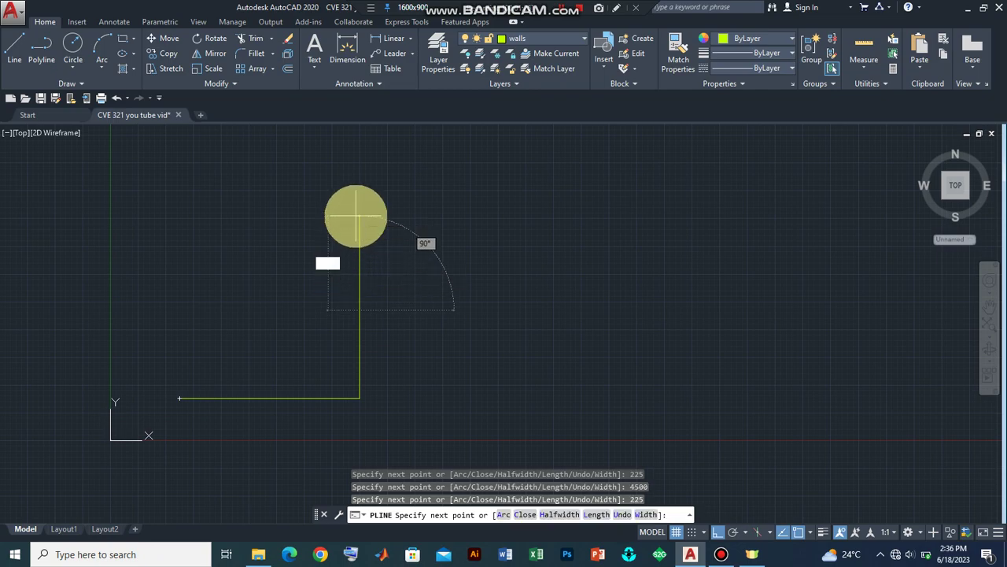
{"action": "type", "text": "3500"}
{"action": "key", "text": "Return"}
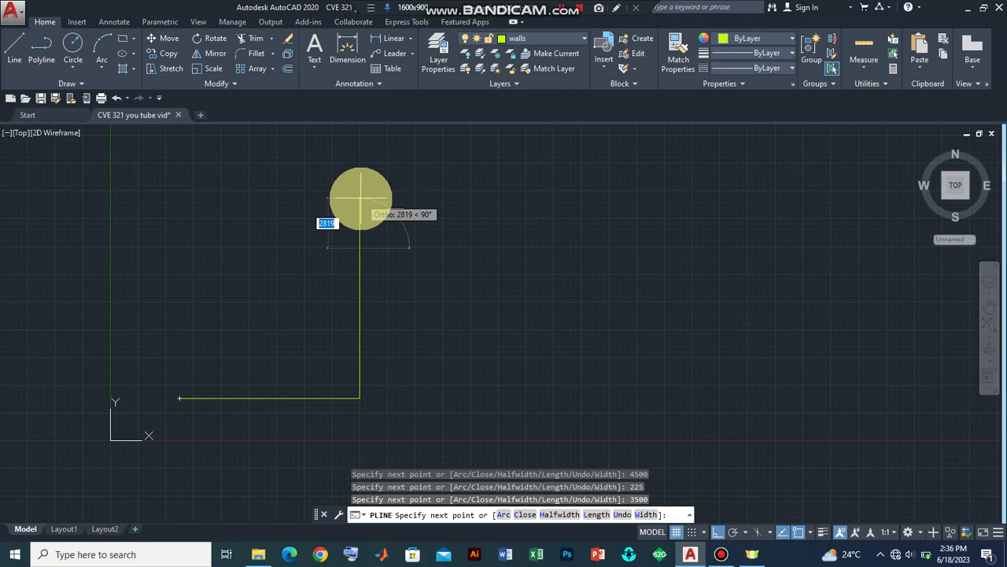
{"action": "type", "text": "225"}
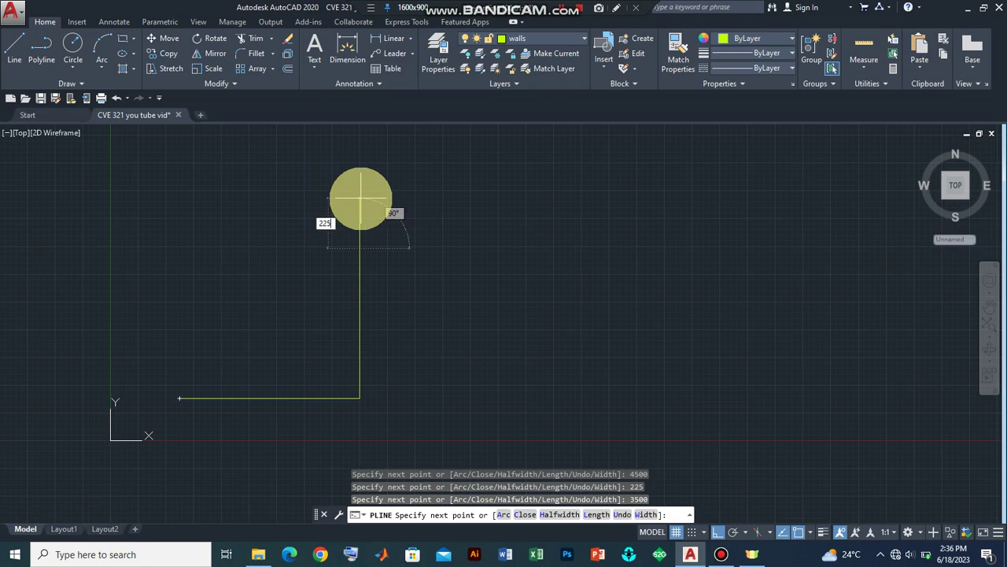
{"action": "key", "text": "Return"}
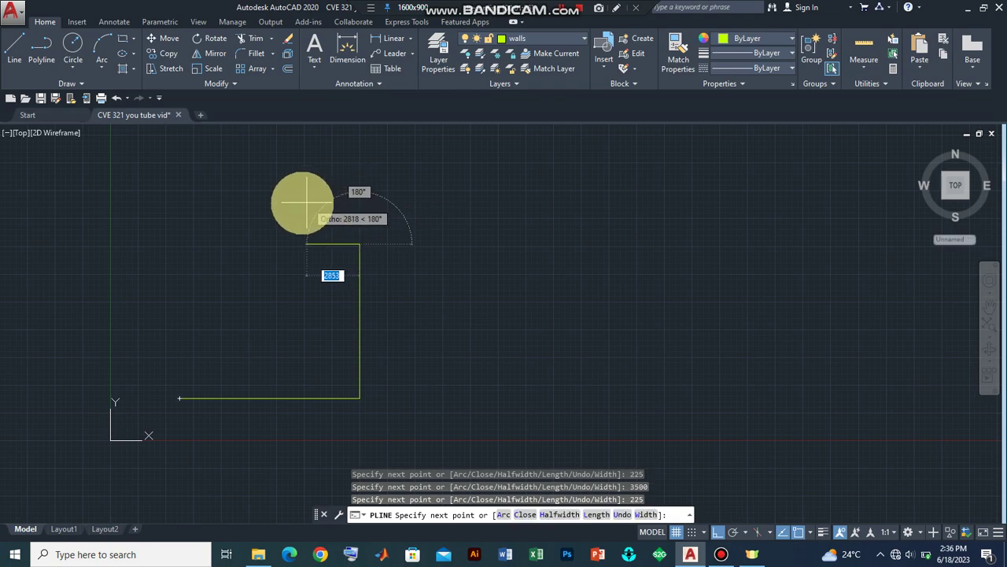
- Draw the first part of the top edge leftward: 225, 3000, 225, 1500, 225
{"action": "type", "text": "225"}
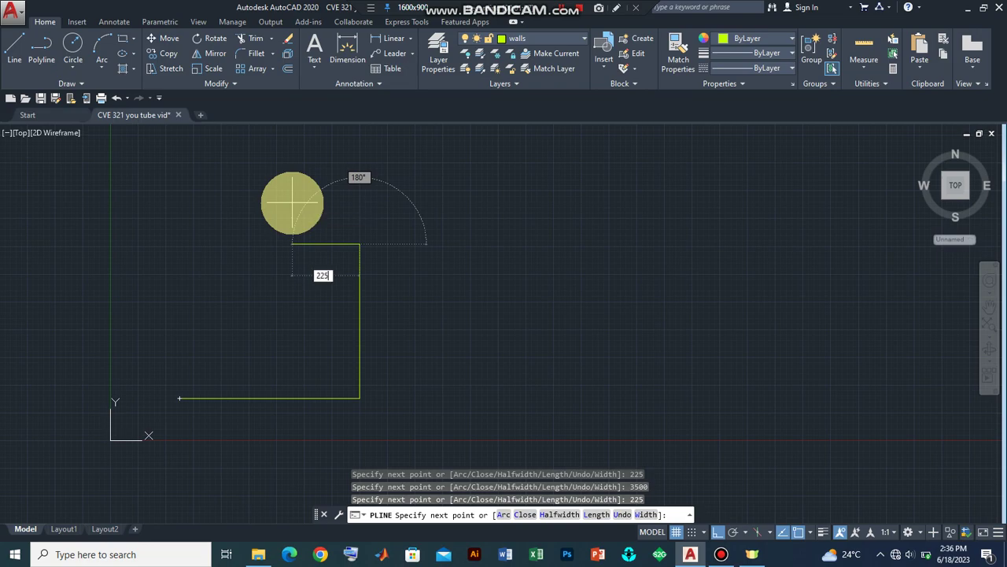
{"action": "key", "text": "Return"}
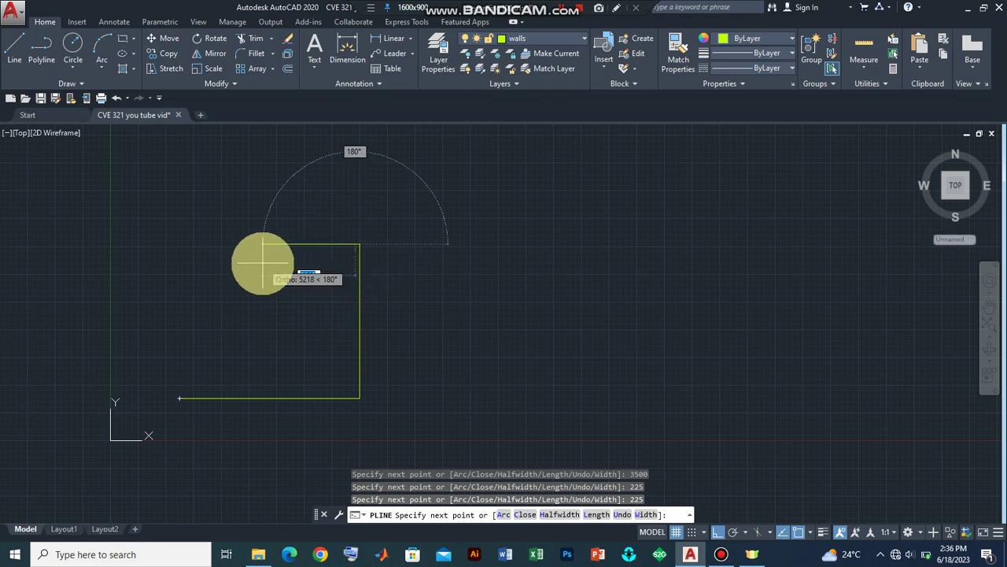
{"action": "type", "text": "3000"}
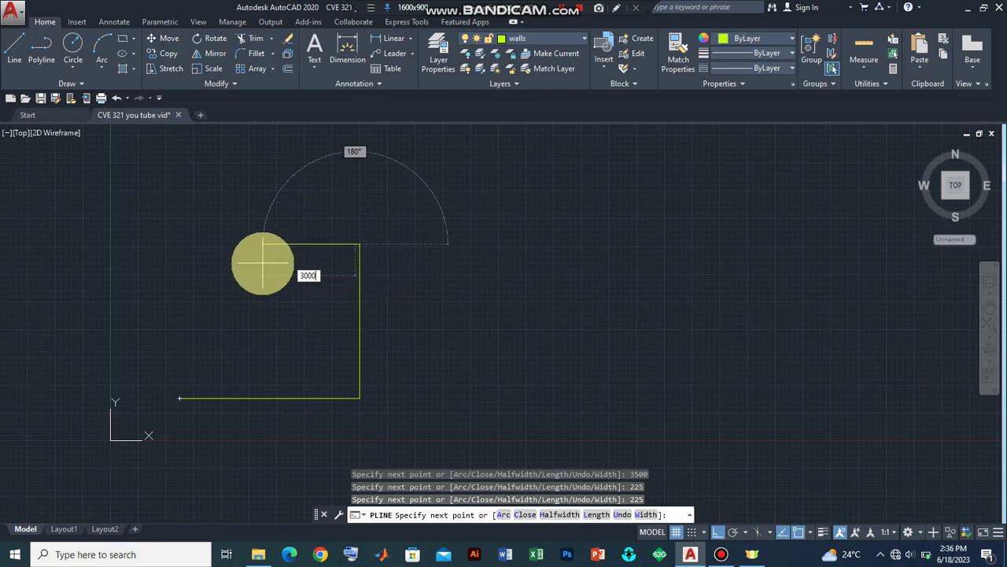
{"action": "key", "text": "Return"}
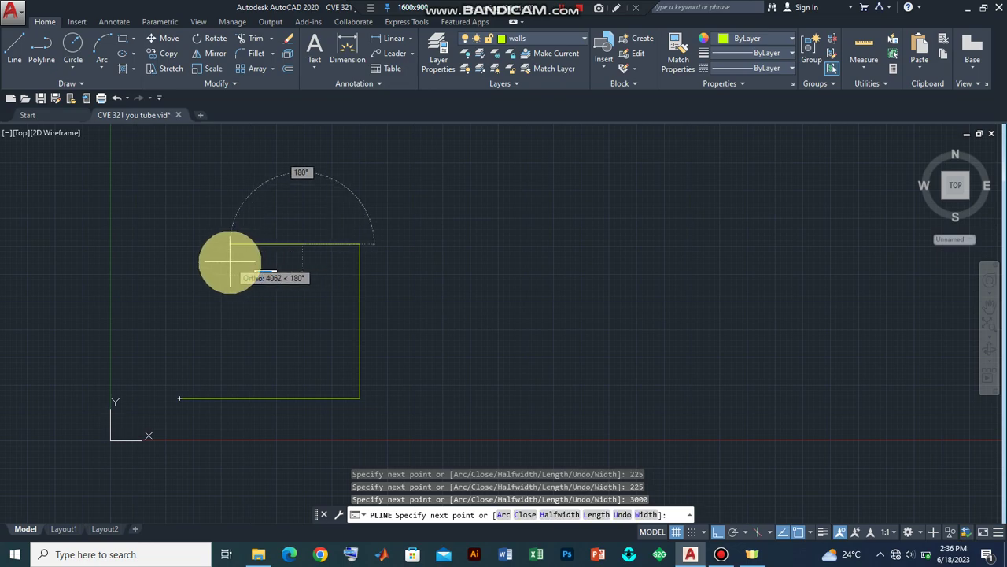
{"action": "type", "text": "225"}
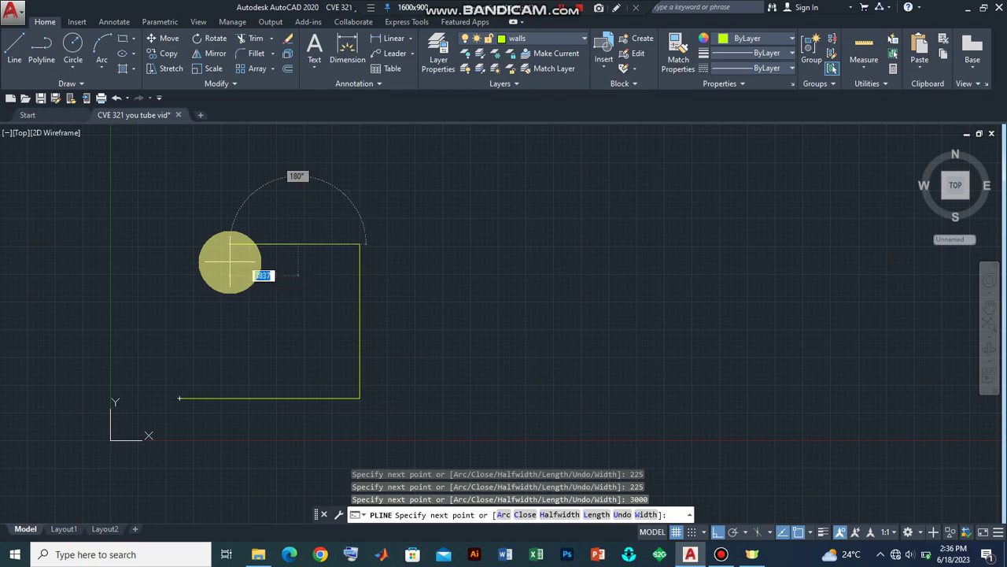
{"action": "key", "text": "Return"}
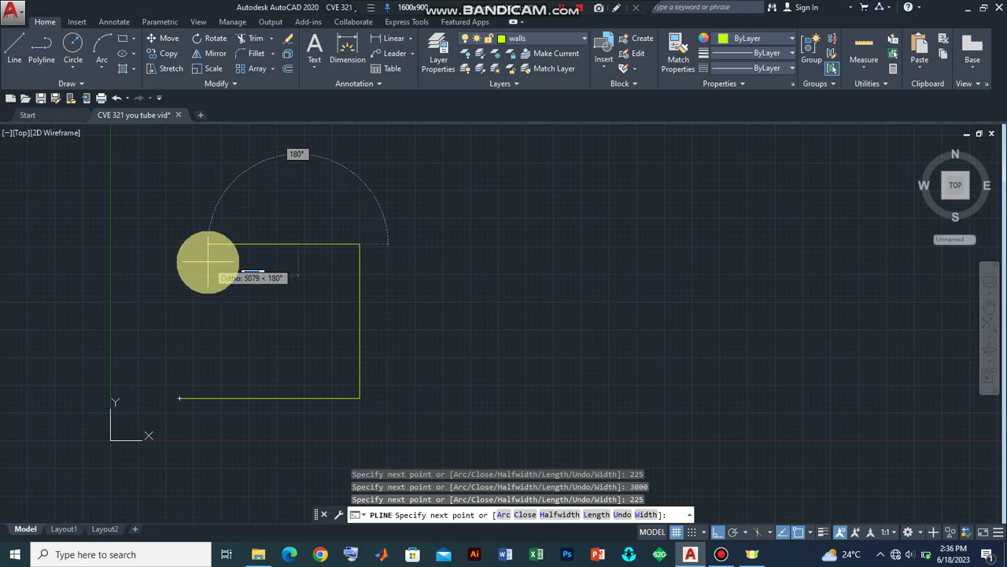
{"action": "type", "text": "1500"}
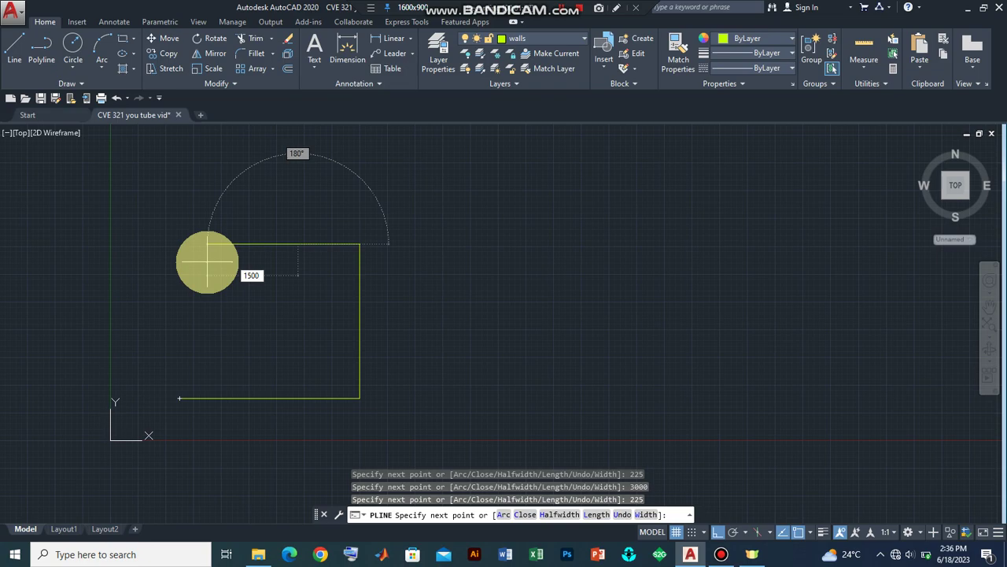
{"action": "key", "text": "Return"}
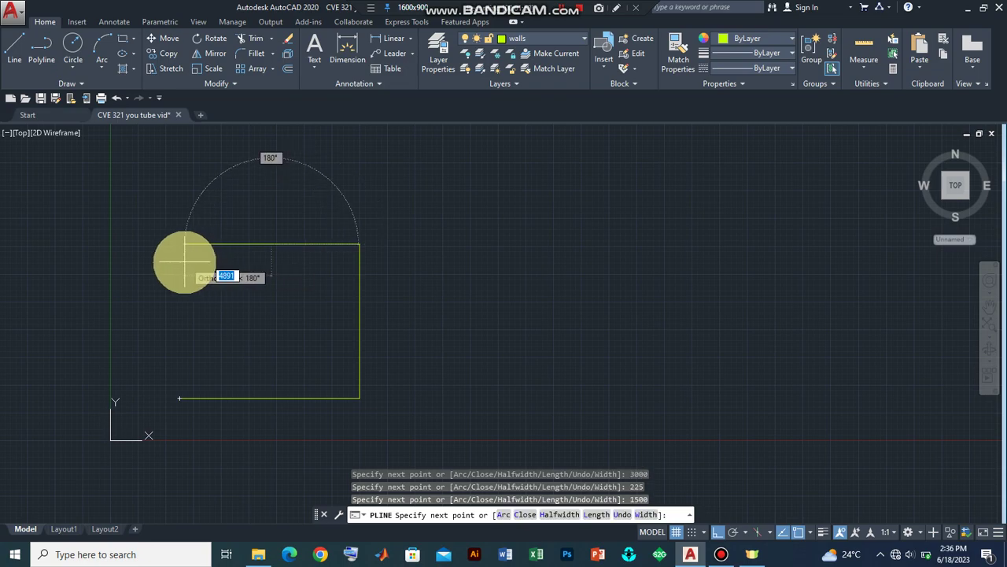
{"action": "type", "text": "225"}
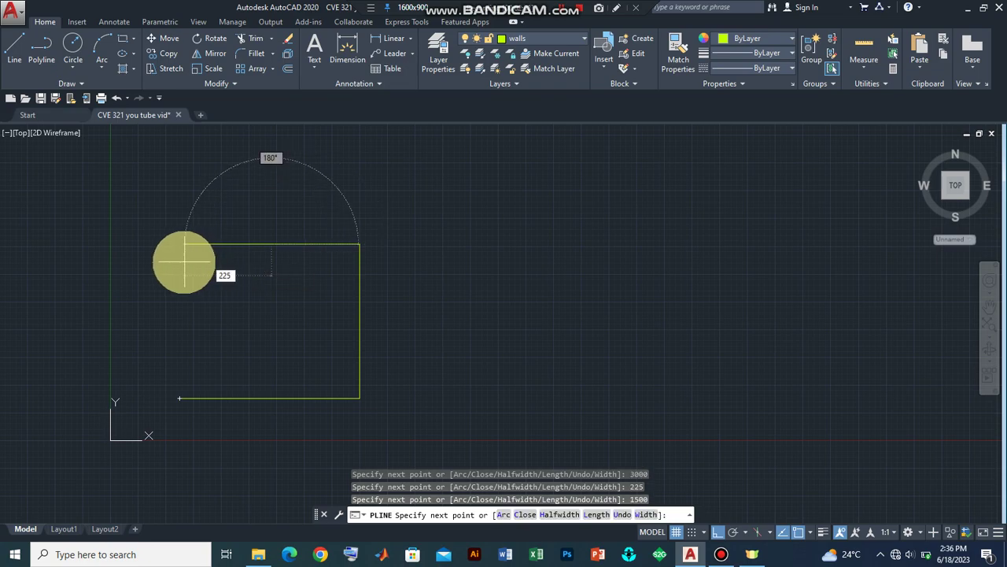
{"action": "key", "text": "Return"}
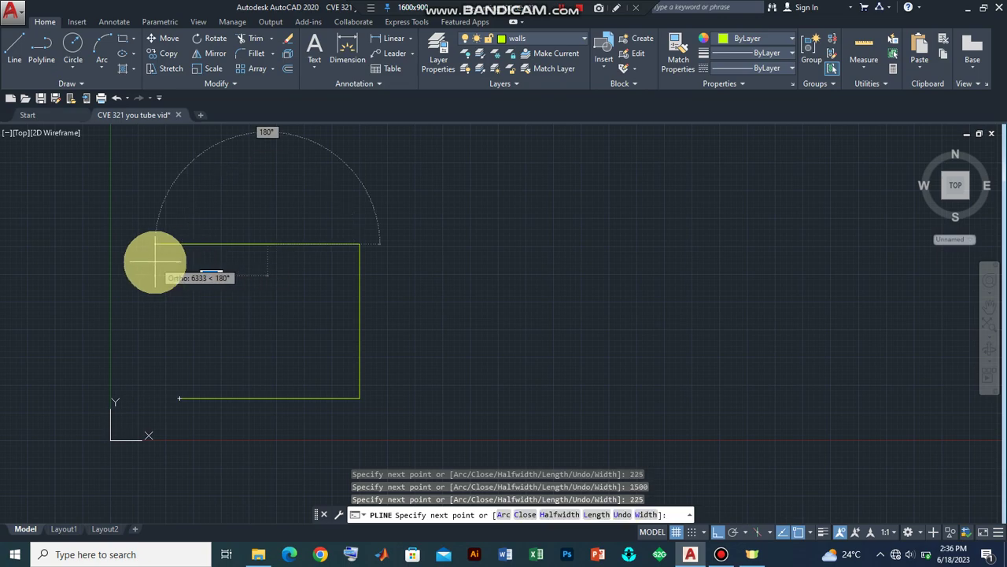
- Continue the top edge leftward with segments 1500, 225, 3000 and 225
{"action": "type", "text": "1500"}
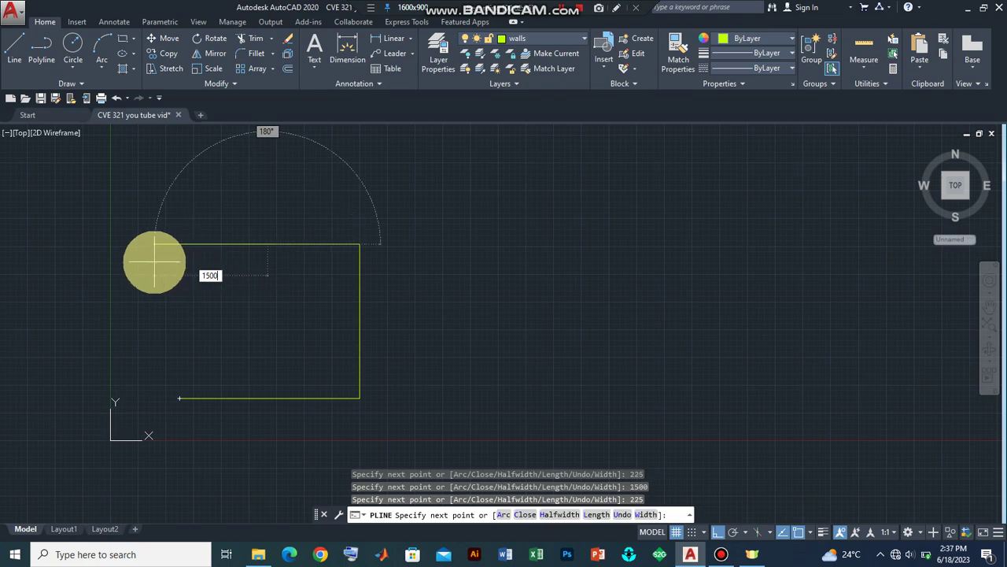
{"action": "key", "text": "Return"}
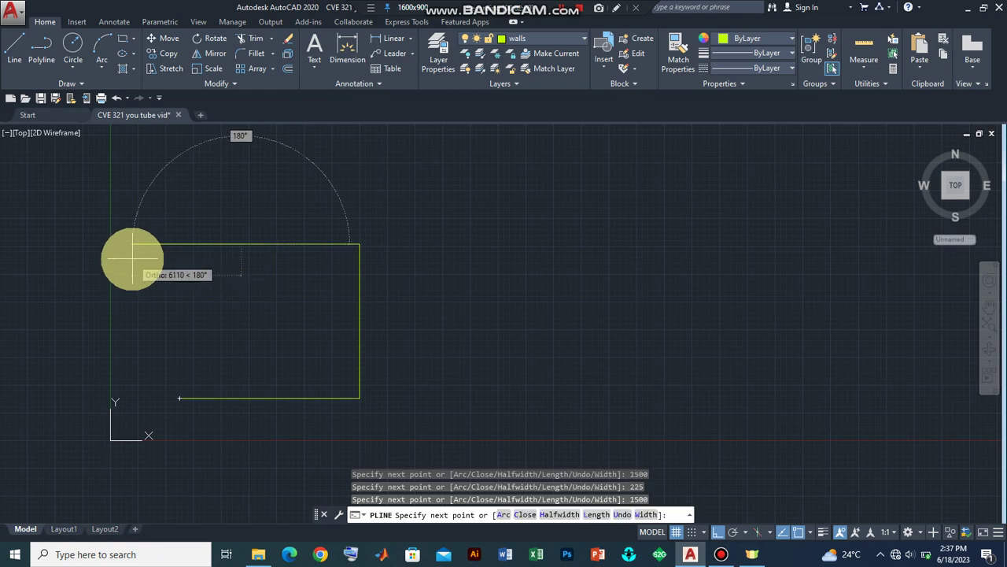
{"action": "type", "text": "225"}
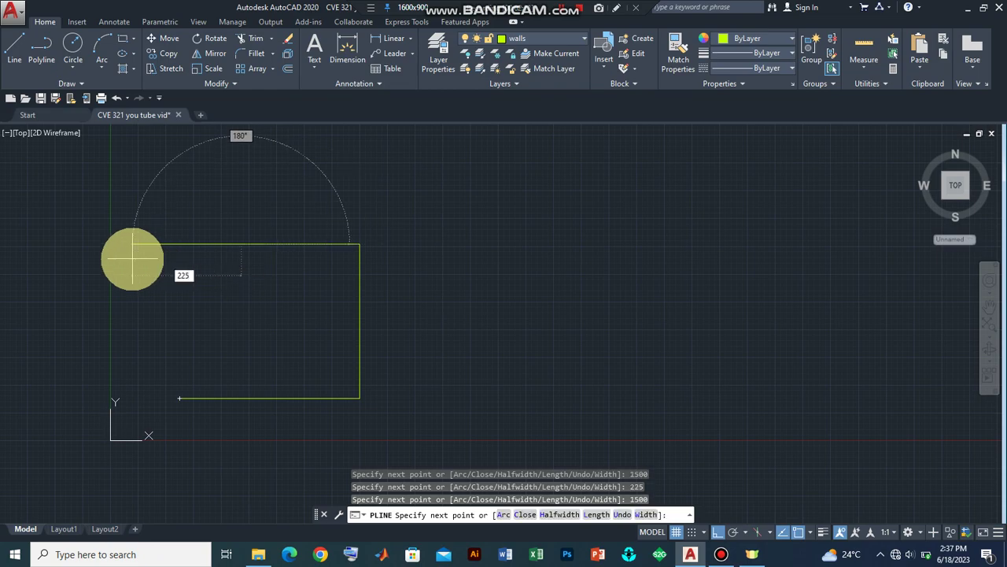
{"action": "key", "text": "Return"}
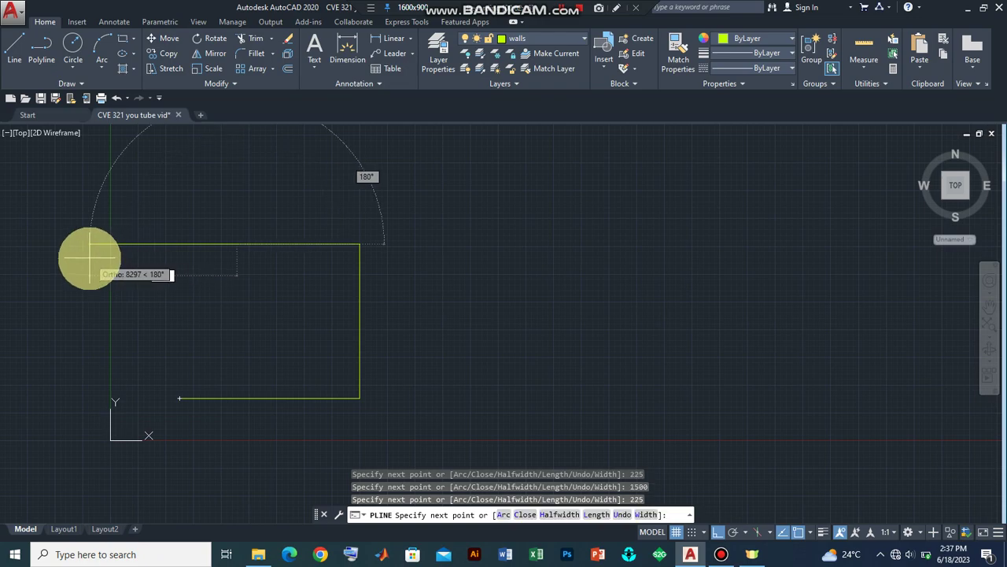
{"action": "type", "text": "3000"}
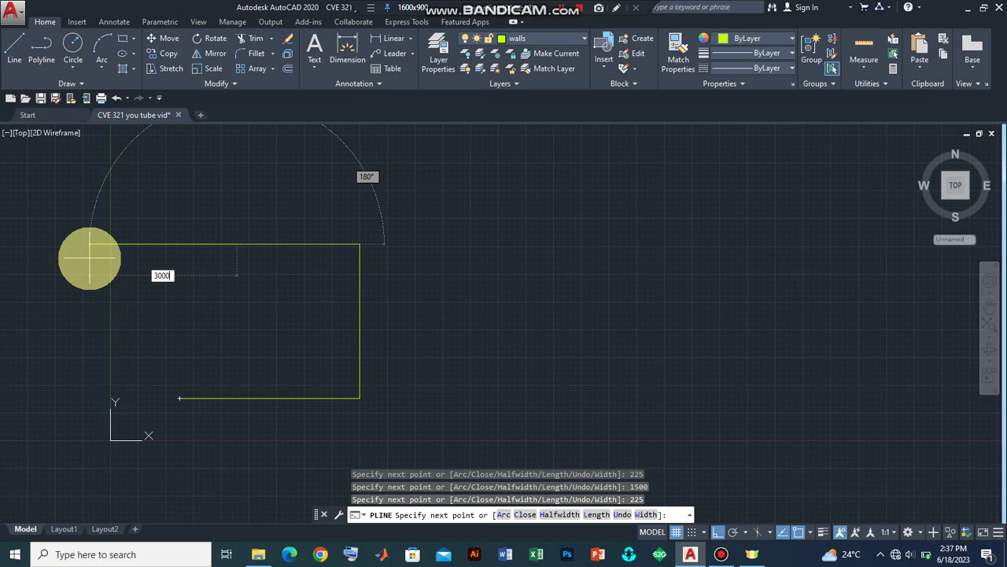
{"action": "key", "text": "Return"}
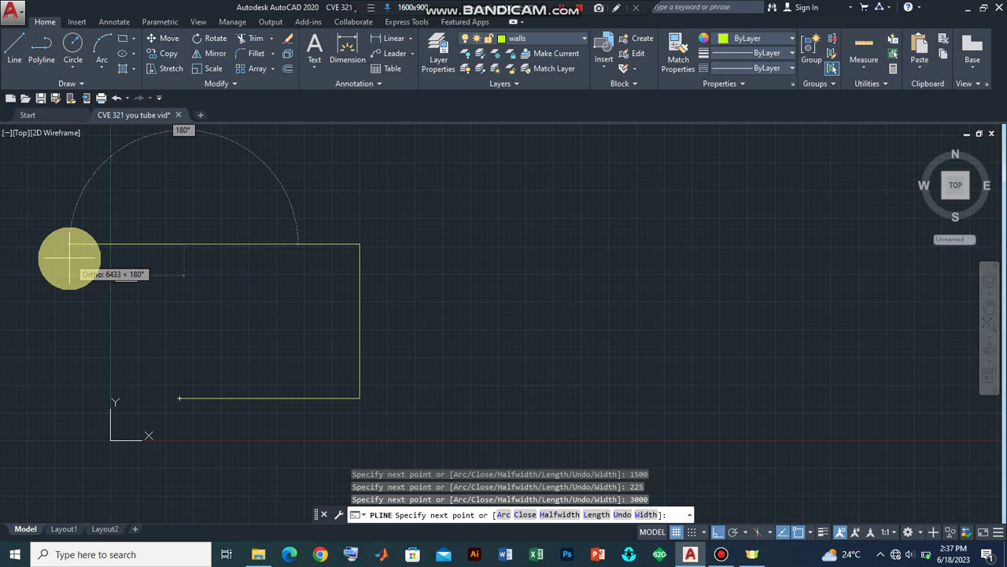
{"action": "type", "text": "225"}
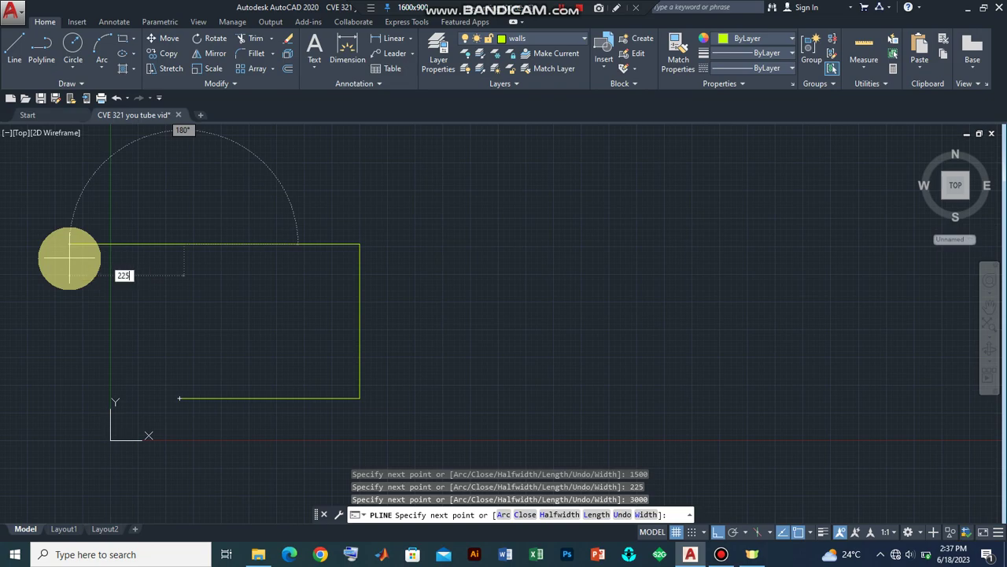
{"action": "key", "text": "Return"}
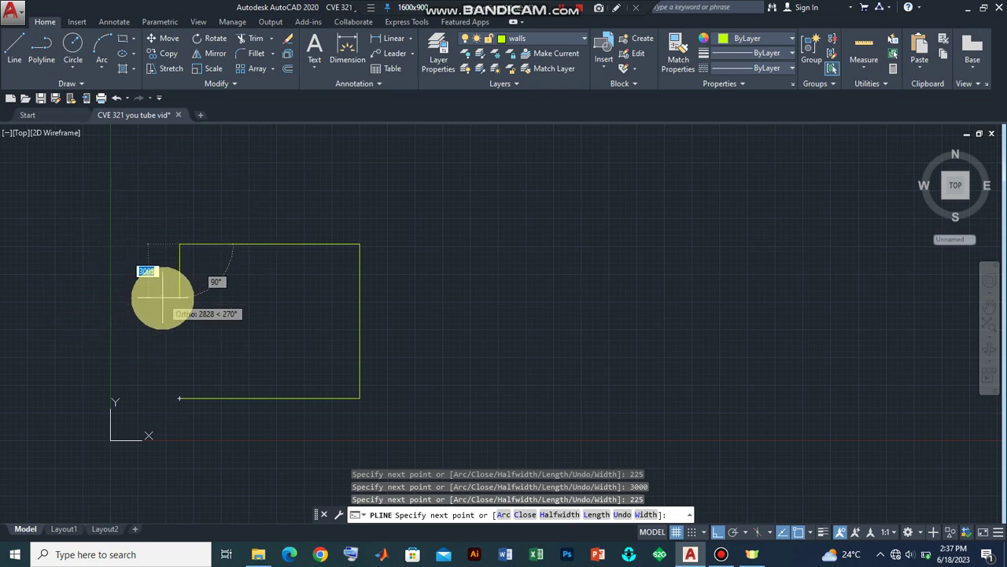
- Draw the upper left side downward with segments 225, 3500, 225 and 2775
{"action": "type", "text": "225"}
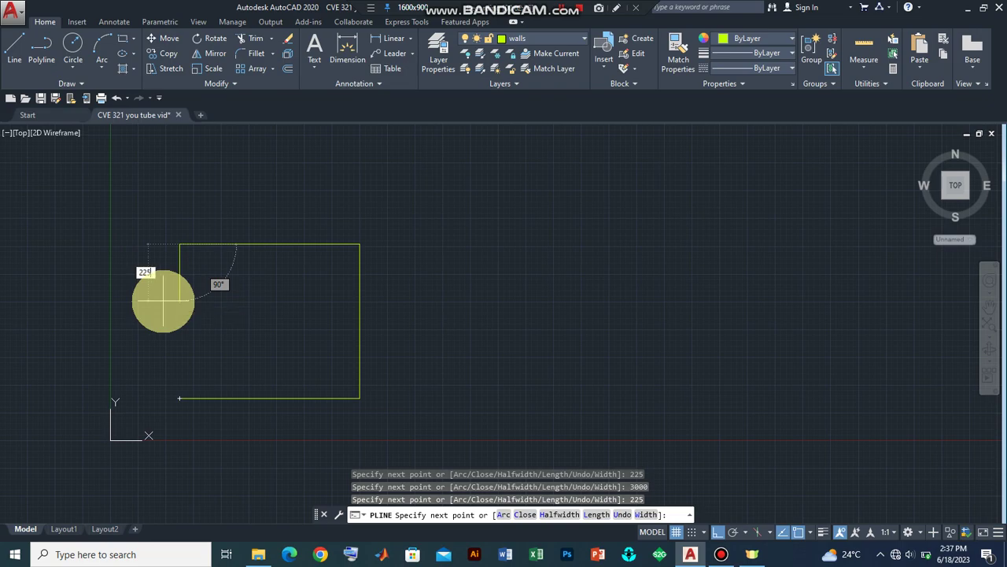
{"action": "key", "text": "Return"}
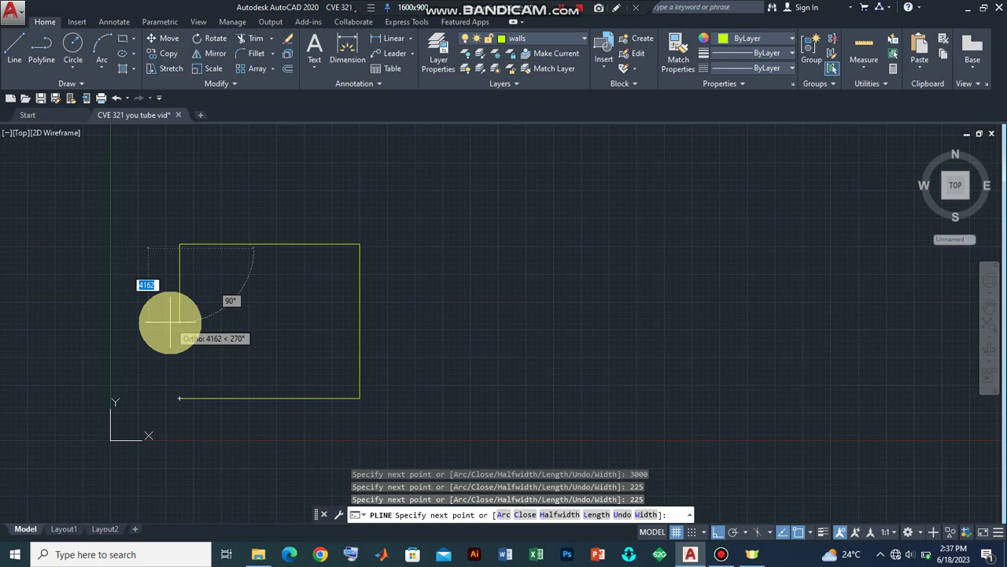
{"action": "type", "text": "3500"}
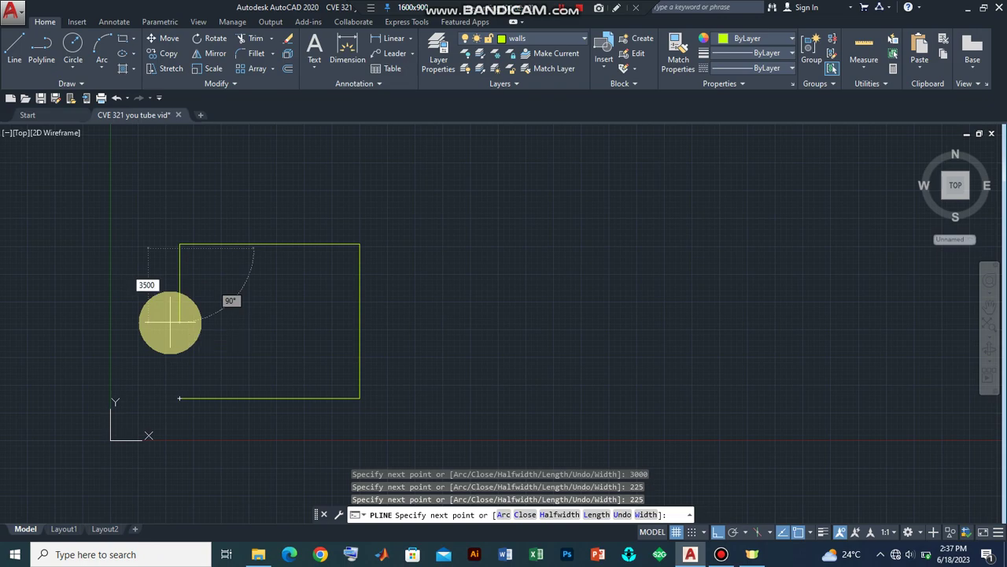
{"action": "key", "text": "Return"}
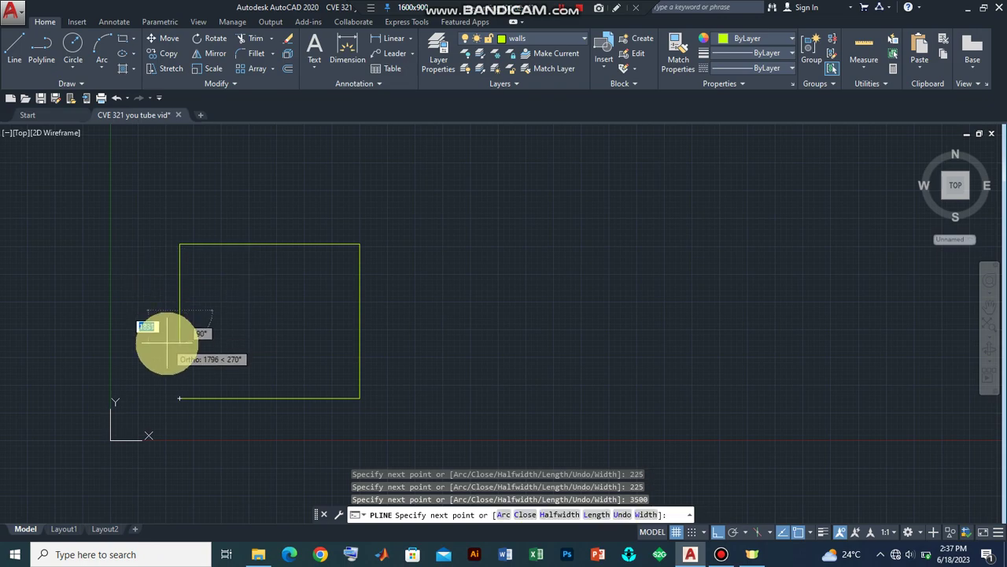
{"action": "type", "text": "225"}
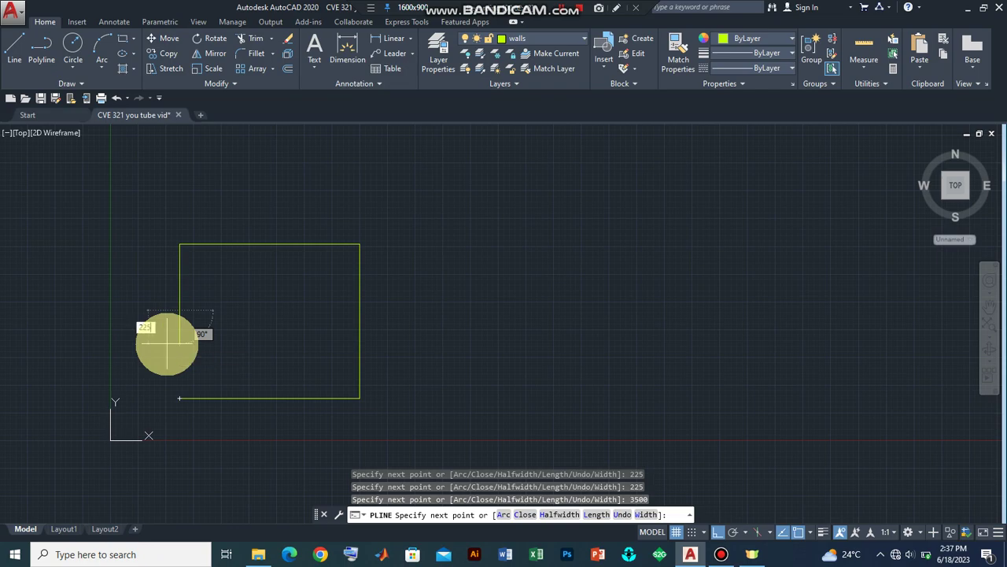
{"action": "key", "text": "Return"}
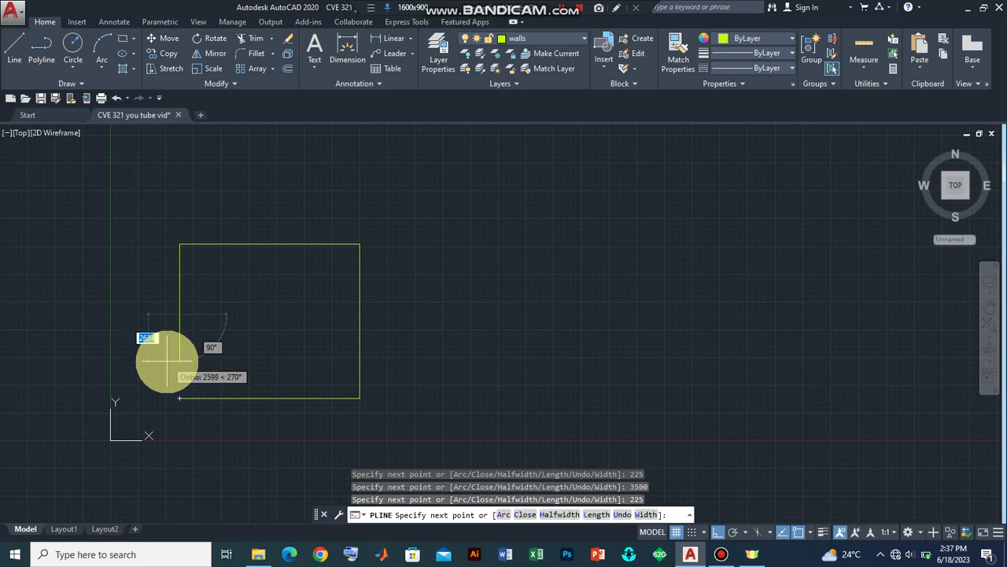
{"action": "type", "text": "2775"}
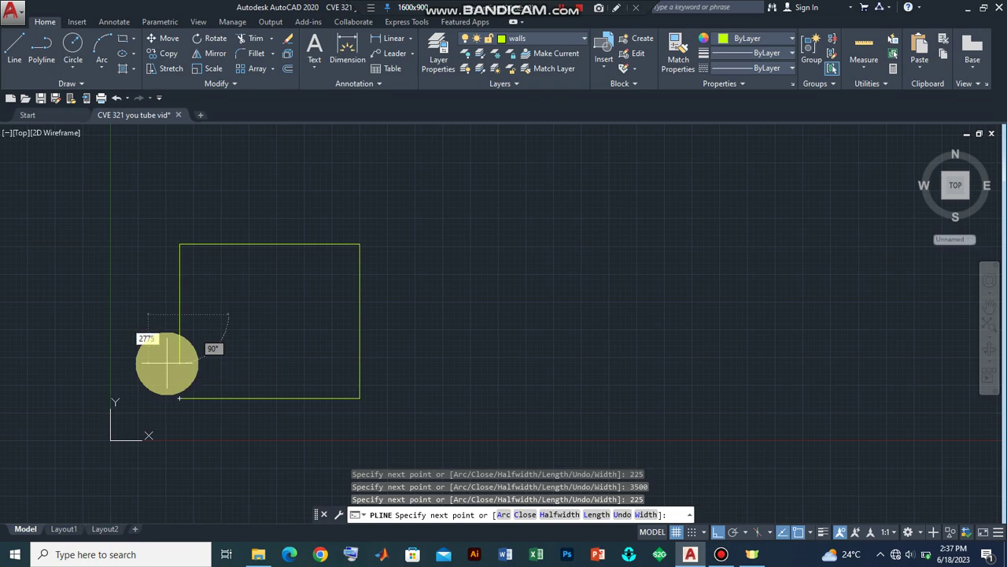
{"action": "key", "text": "Return"}
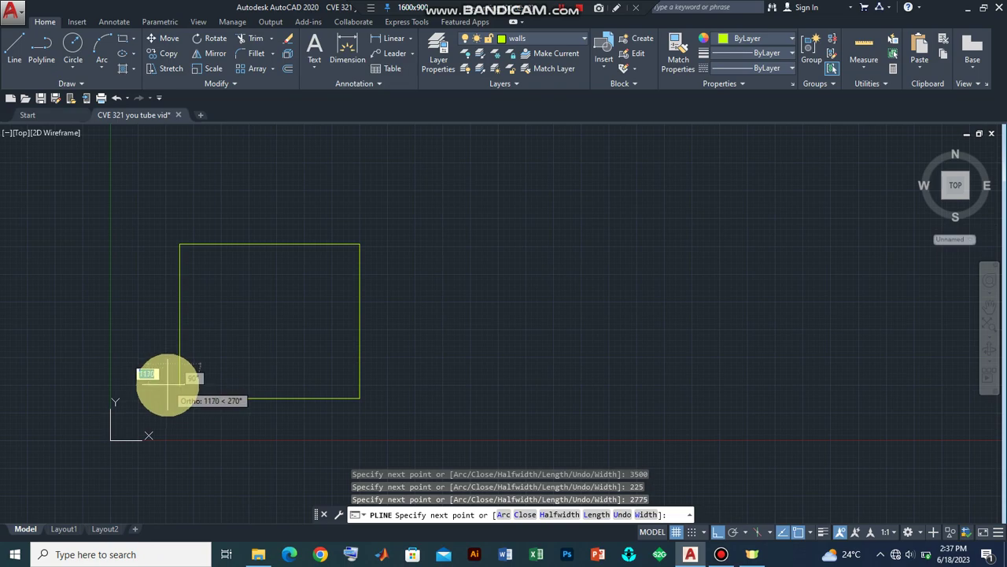
- Add the final 225, 1500 and 225 segments and end the perimeter polyline
{"action": "type", "text": "225"}
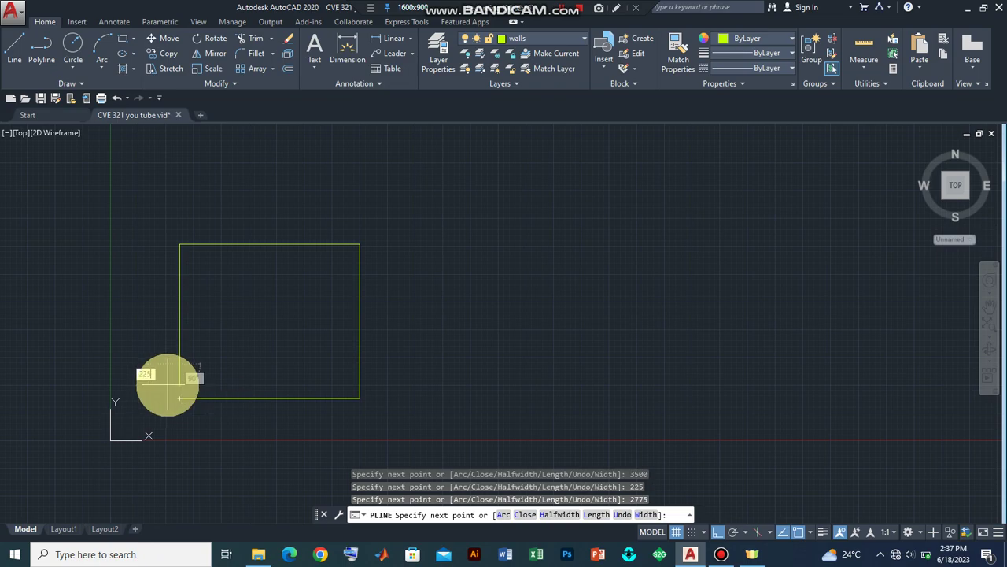
{"action": "key", "text": "Return"}
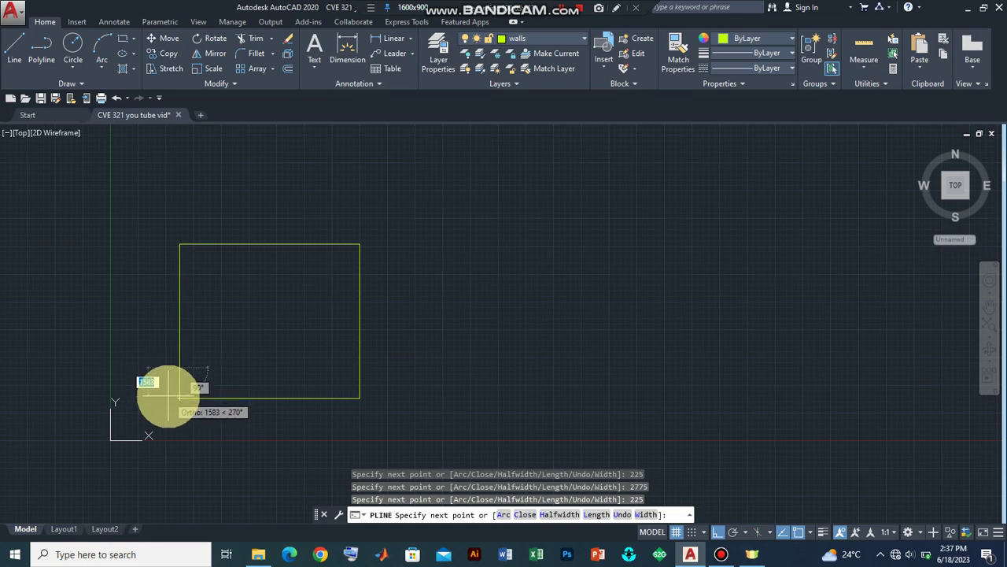
{"action": "type", "text": "1500"}
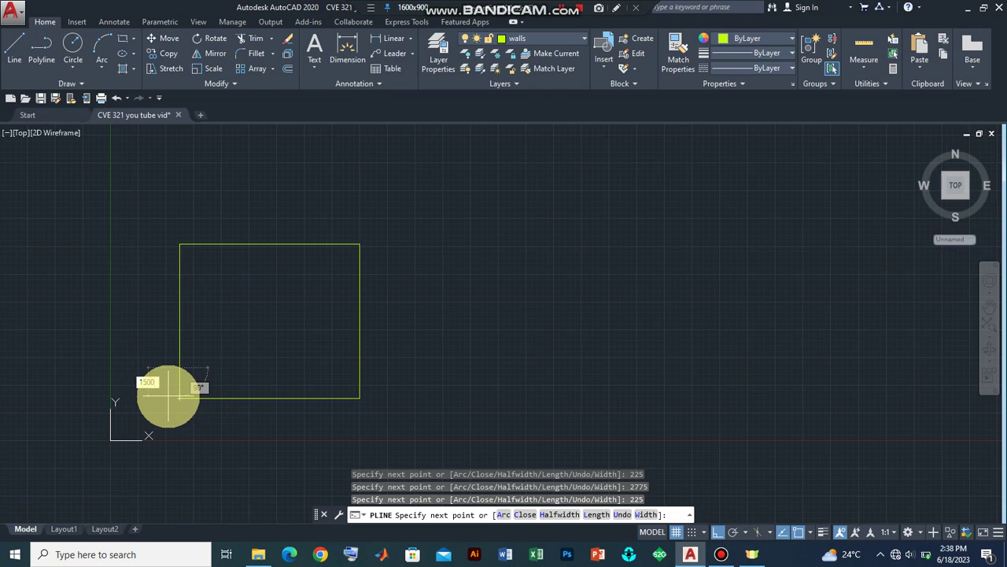
{"action": "key", "text": "Return"}
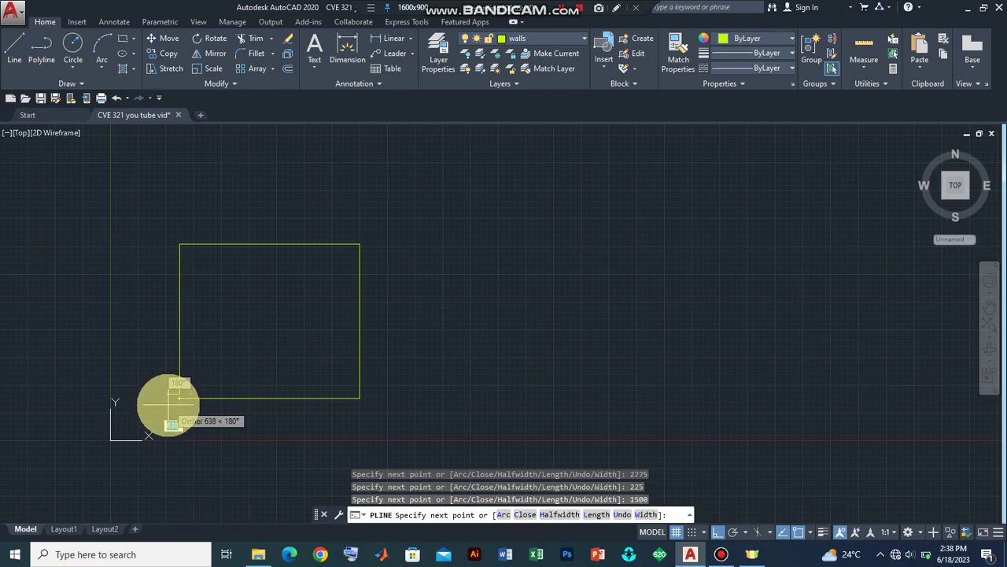
{"action": "type", "text": "225"}
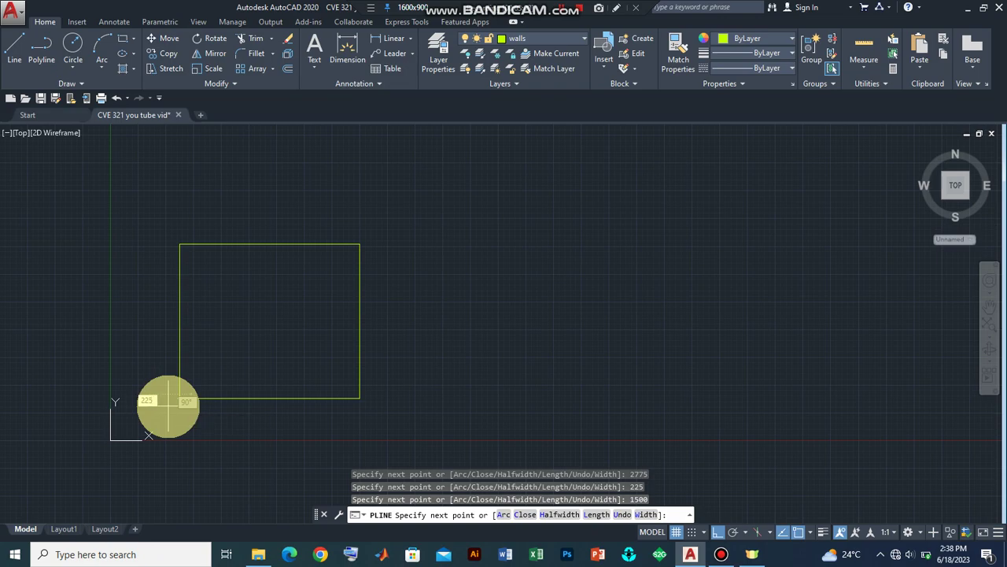
{"action": "key", "text": "Return"}
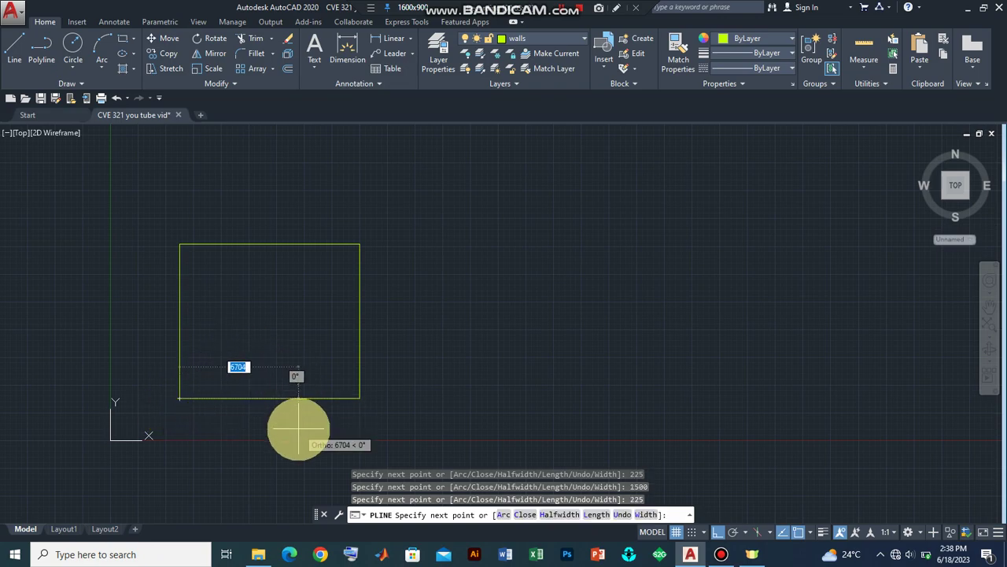
{"action": "key", "text": "Return"}
- Start the Offset command and accept the 225 offset distance
{"action": "scroll", "coordinate": [151, 364], "scroll_direction": "up", "scroll_amount": 4}
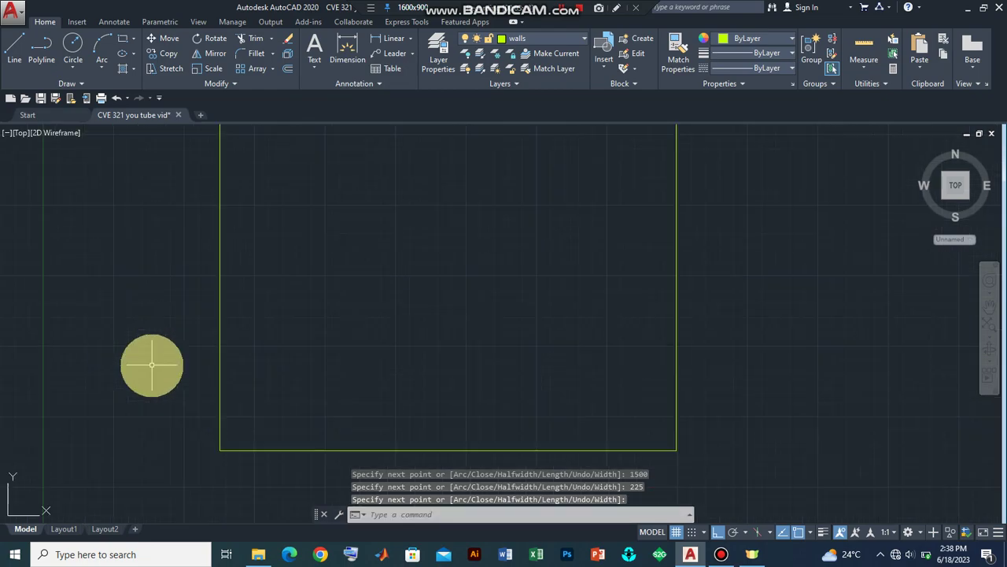
{"action": "scroll", "coordinate": [152, 365], "scroll_direction": "up", "scroll_amount": 2}
{"action": "scroll", "coordinate": [152, 364], "scroll_direction": "down", "scroll_amount": 6}
{"action": "scroll", "coordinate": [152, 366], "scroll_direction": "up", "scroll_amount": 2}
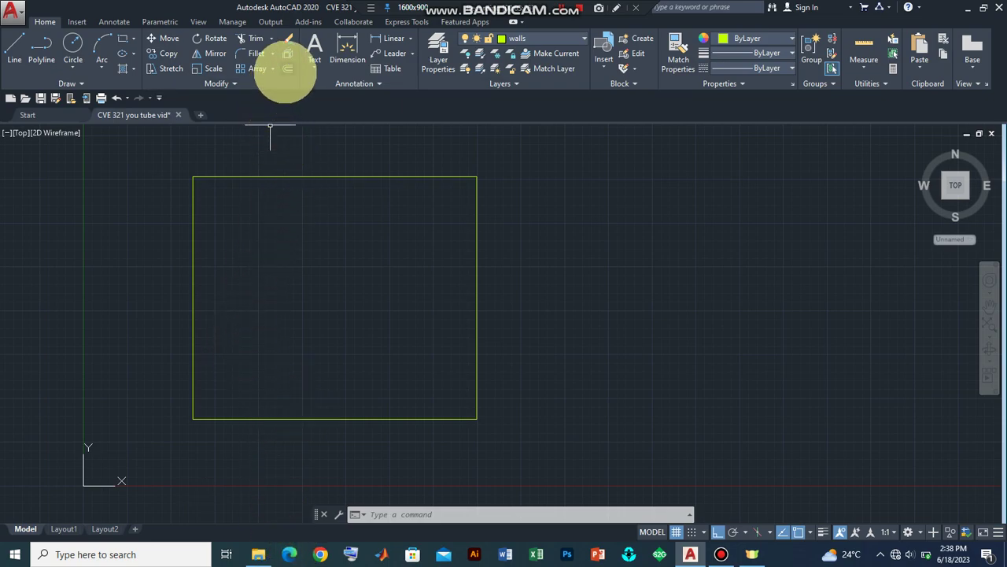
{"action": "left_click", "coordinate": [288, 68]}
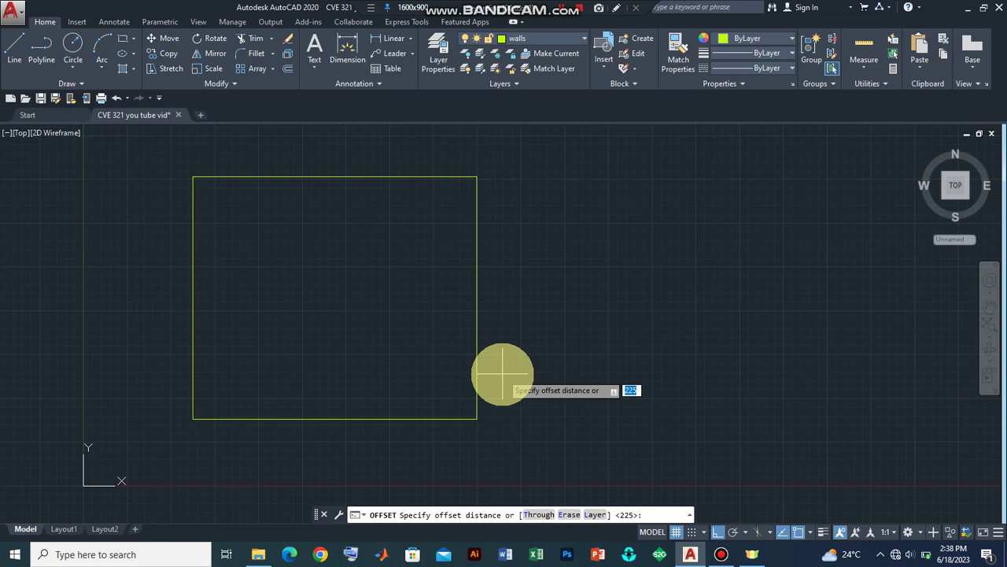
{"action": "key", "text": "Return"}
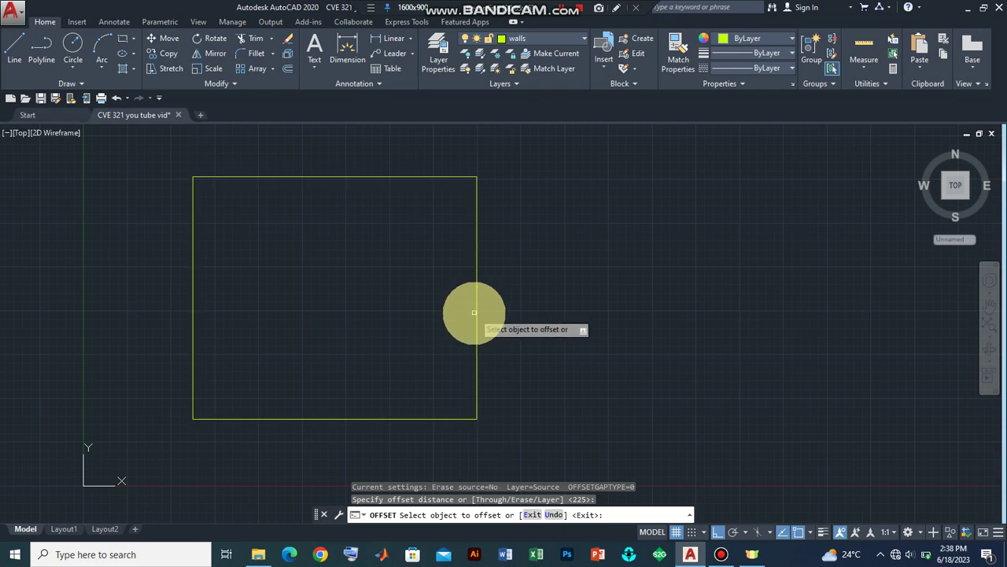
- Offset the perimeter polyline 225 to the inside, then end the Offset command
{"action": "left_click", "coordinate": [478, 316]}
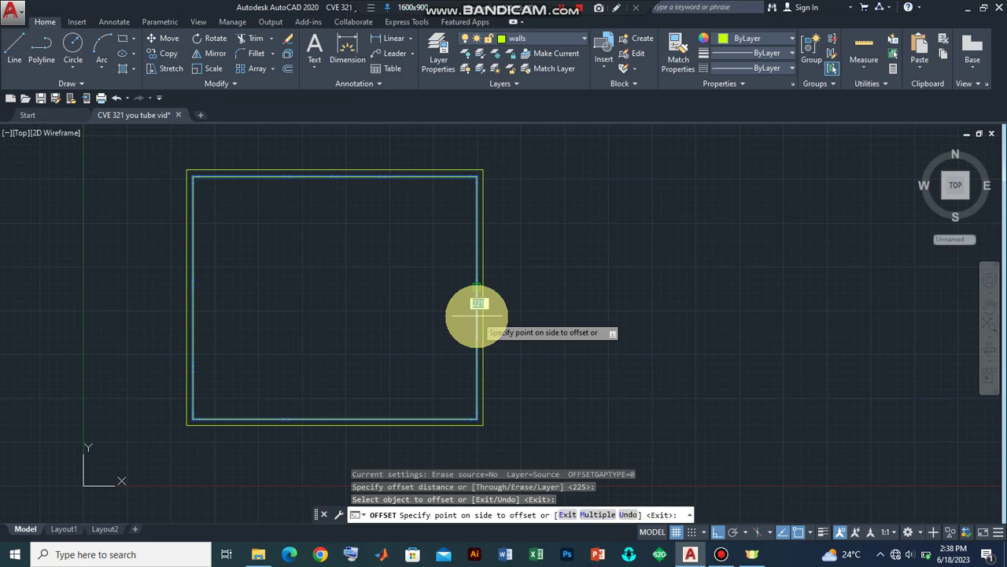
{"action": "left_click", "coordinate": [461, 318]}
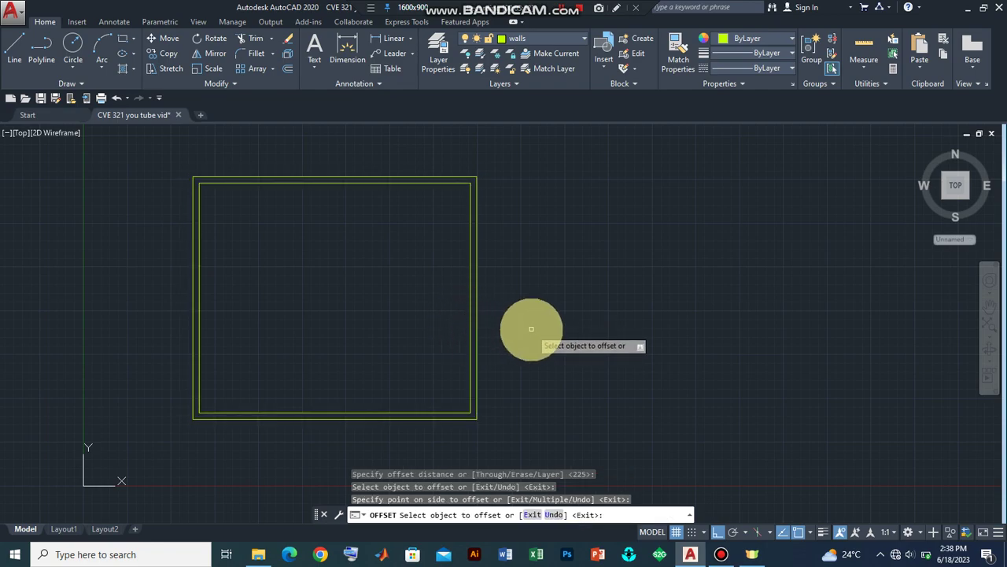
{"action": "key", "text": "Return"}
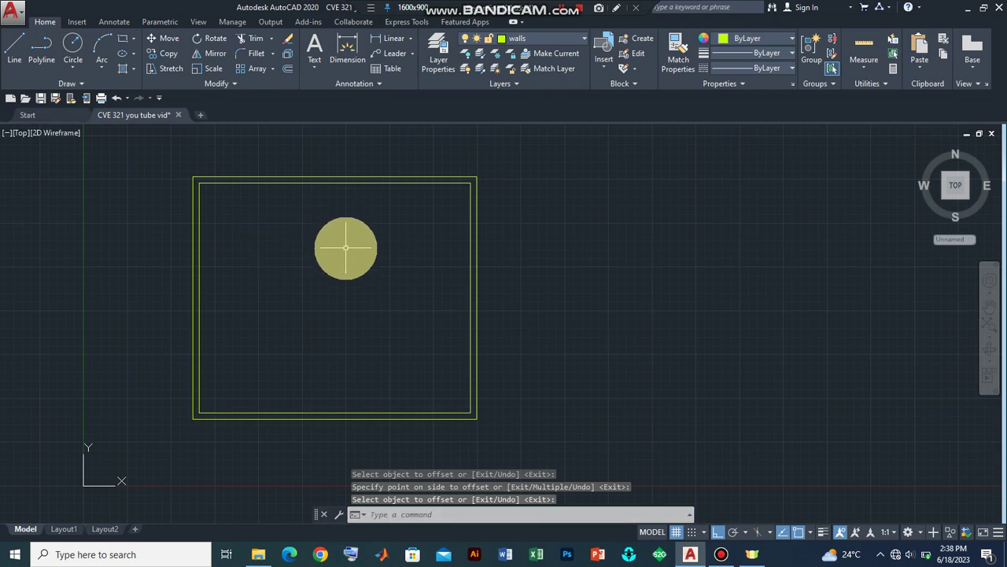